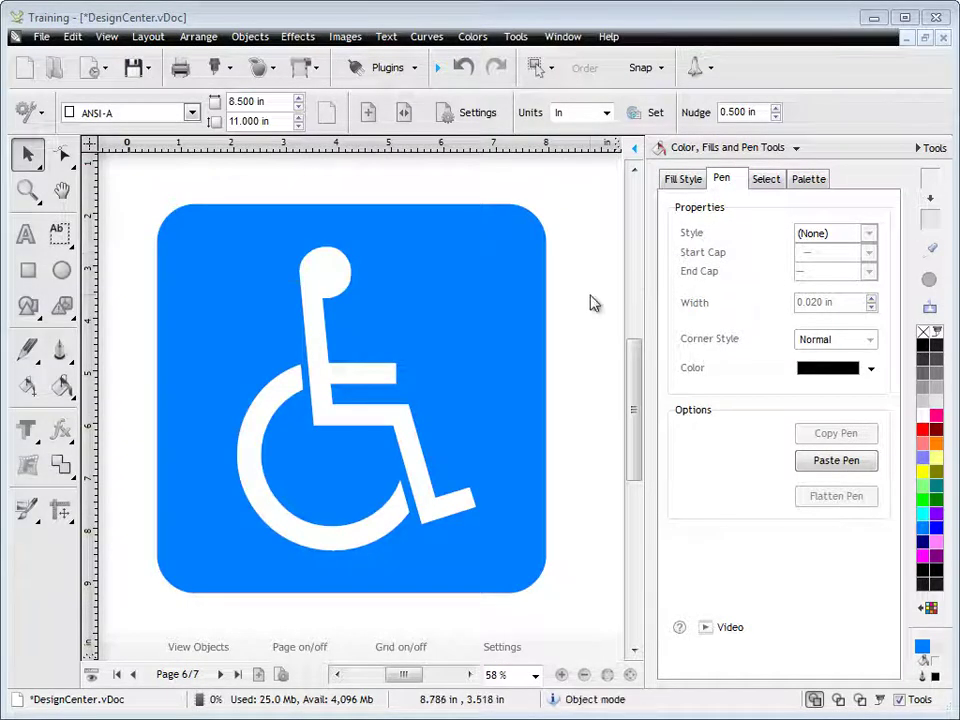
- Select the wheelchair sign and open its pen style list to choose solid line style 1
left_click(507, 320)
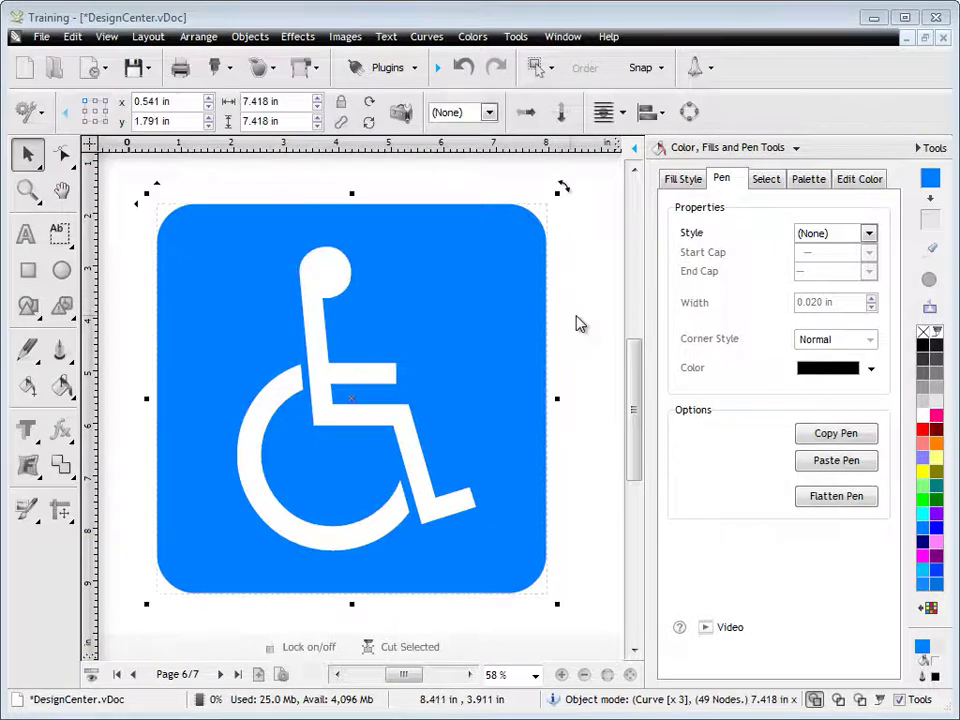
left_click(869, 233)
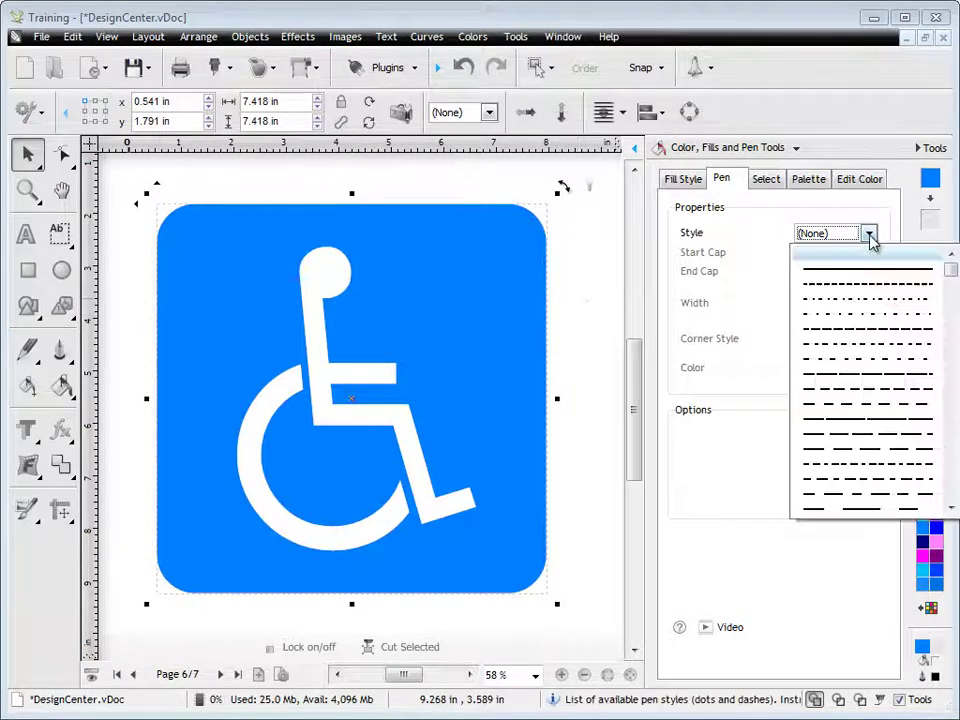
mouse_move(954, 272)
left_mouse_down()
mouse_move(954, 470)
mouse_move(951, 270)
left_mouse_up()
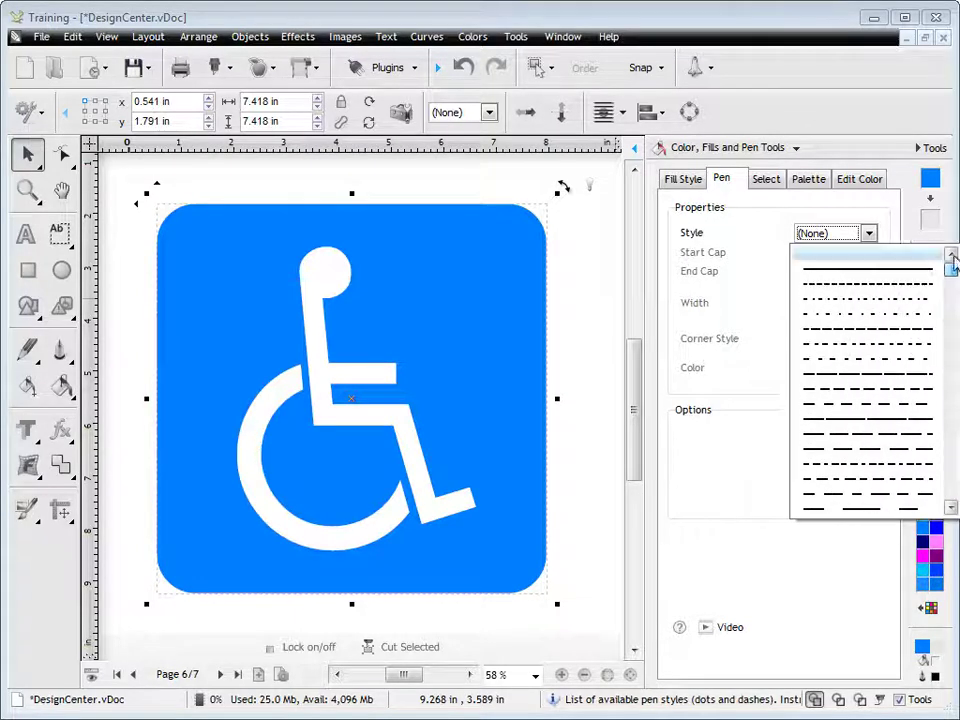
- Give the sign a solid black outline and thicken it to 0.117 in
left_click(873, 275)
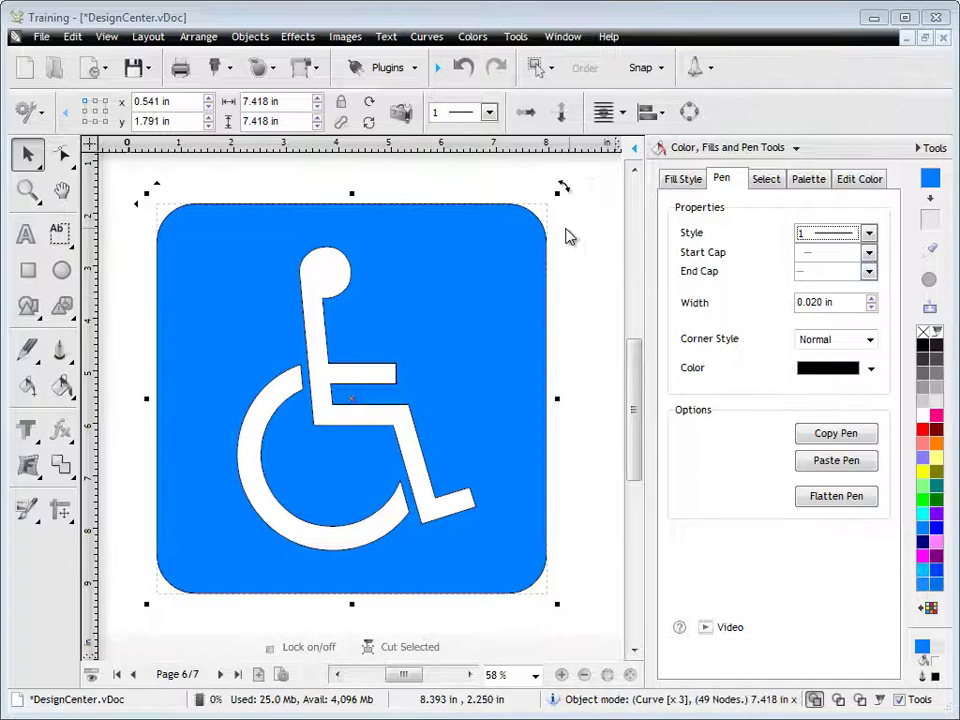
left_click(872, 299)
left_click(872, 299)
left_click(872, 299)
left_click(872, 299)
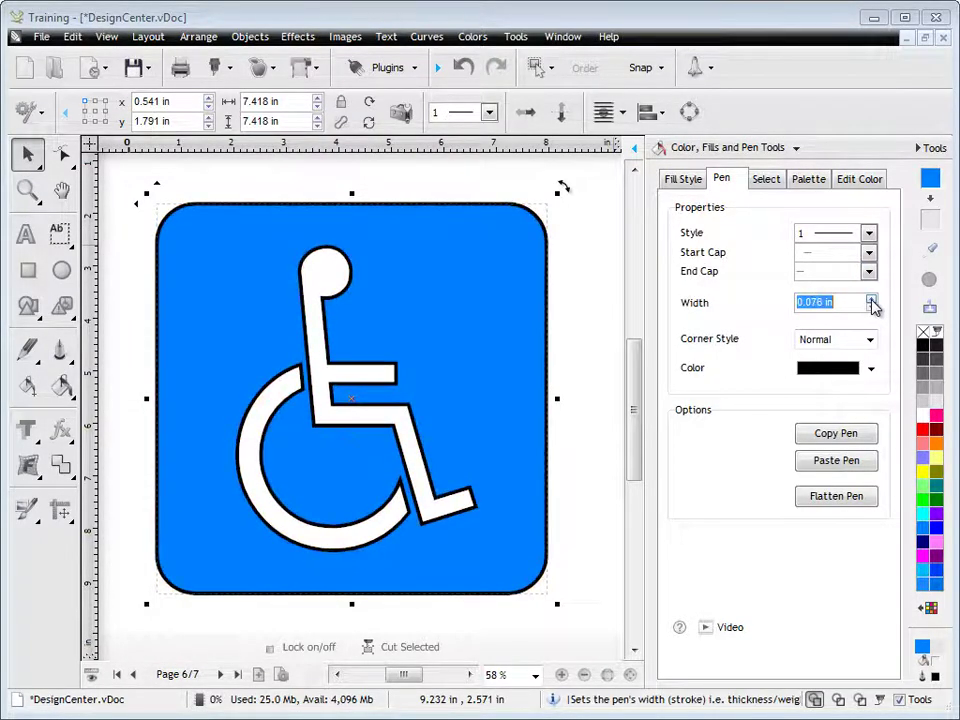
left_click(872, 299)
left_click(872, 299)
left_click(872, 299)
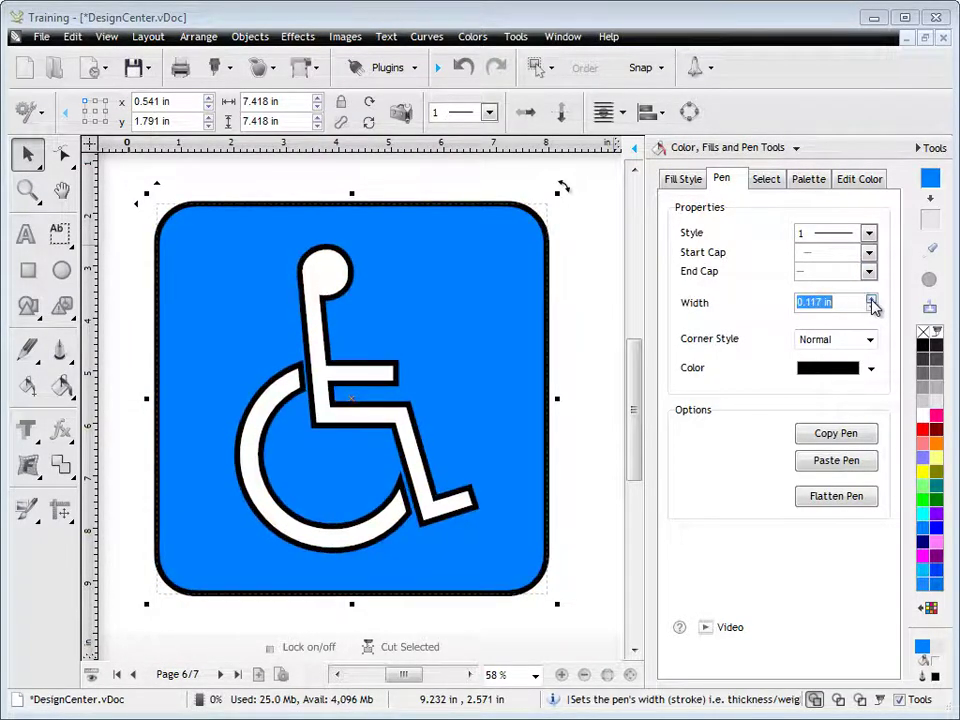
- Deselect the sign and preview it in wireframe view, then return to solid view
left_click(586, 377)
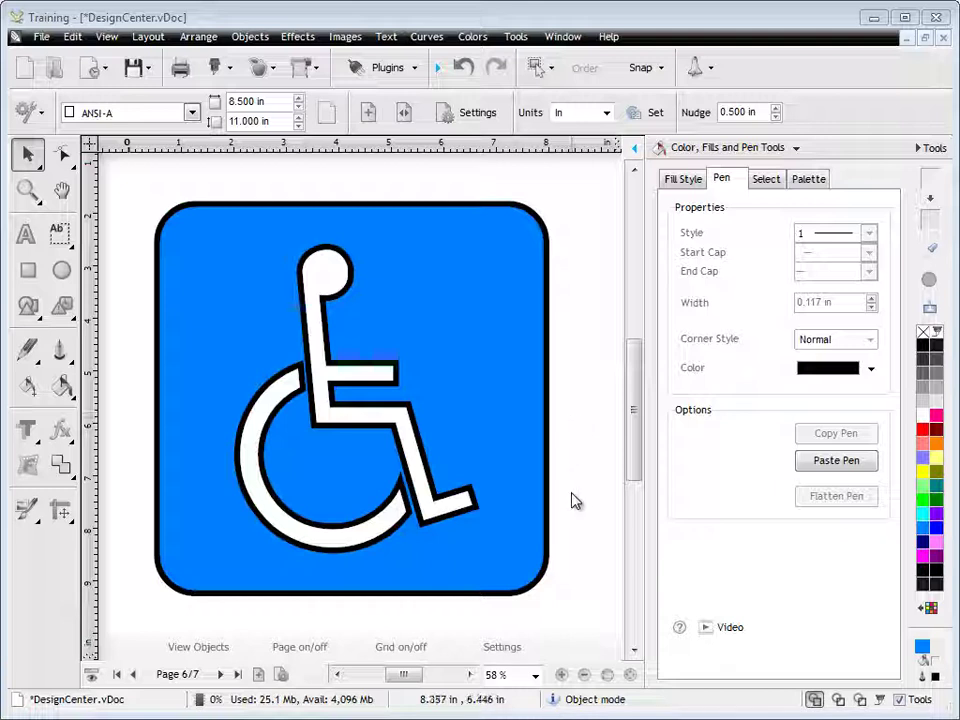
left_click(838, 699)
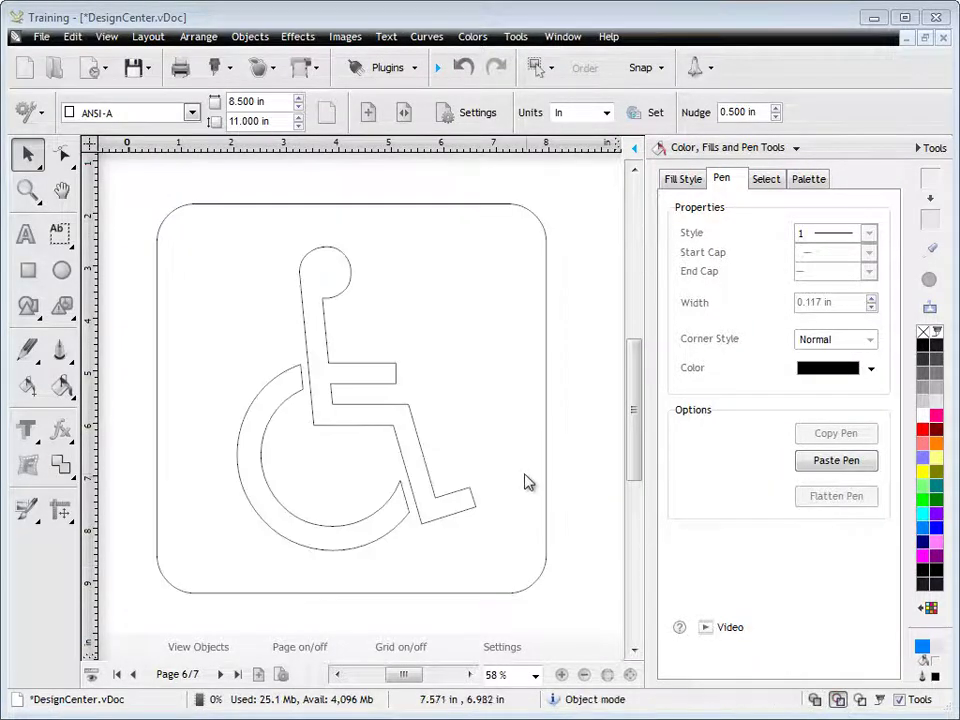
left_click(814, 699)
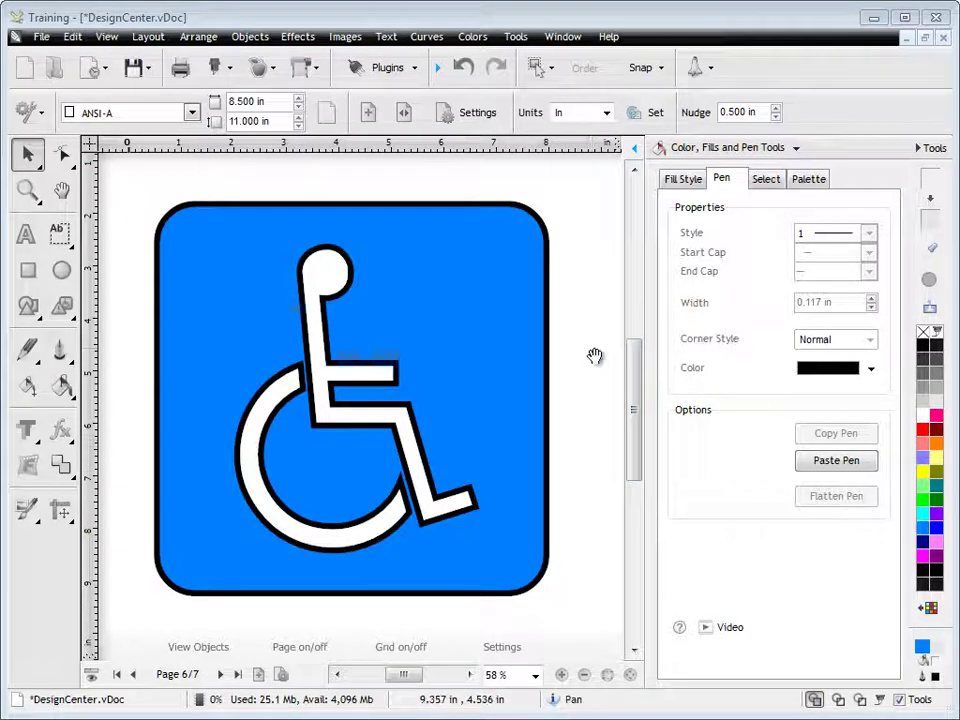
- Zoom in on the wheelchair seat corners and reselect the sign
left_click(28, 189)
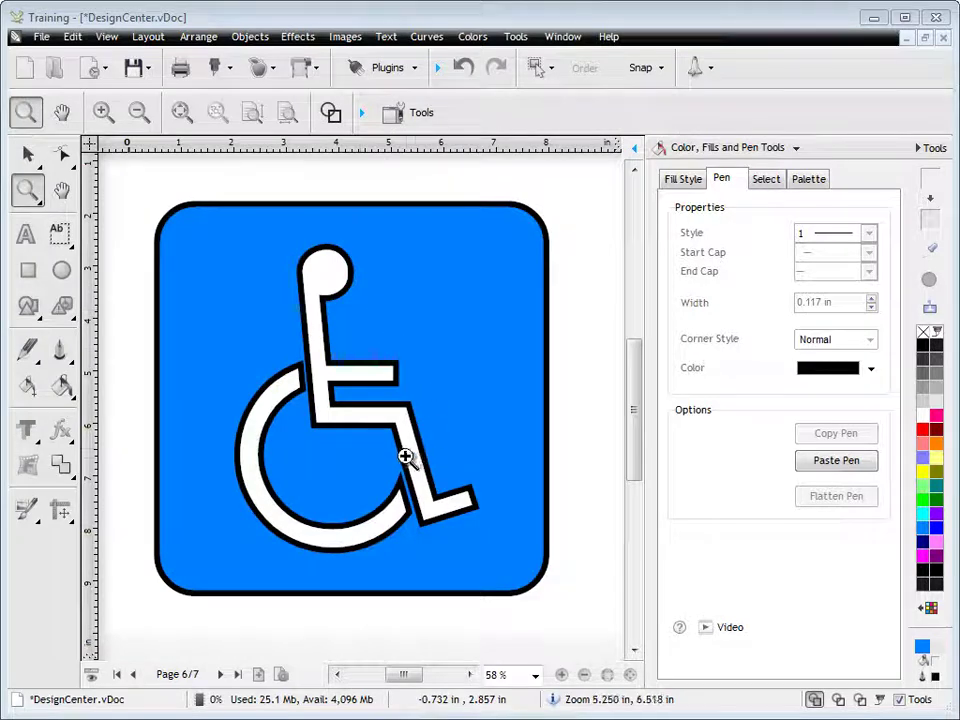
left_click_drag(364, 357, 461, 446)
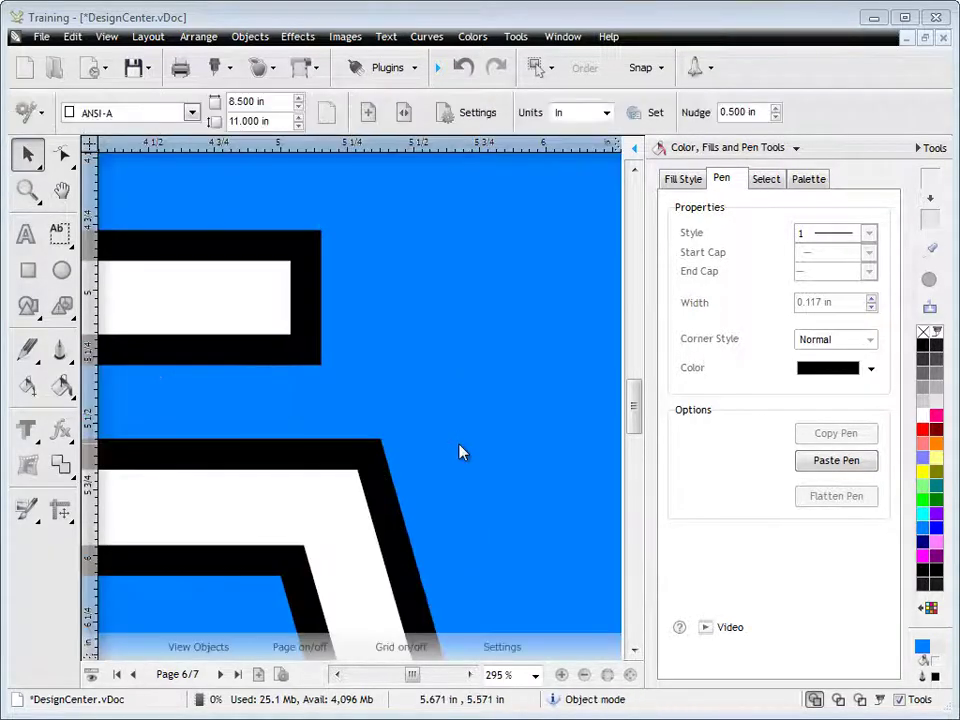
left_click(195, 252)
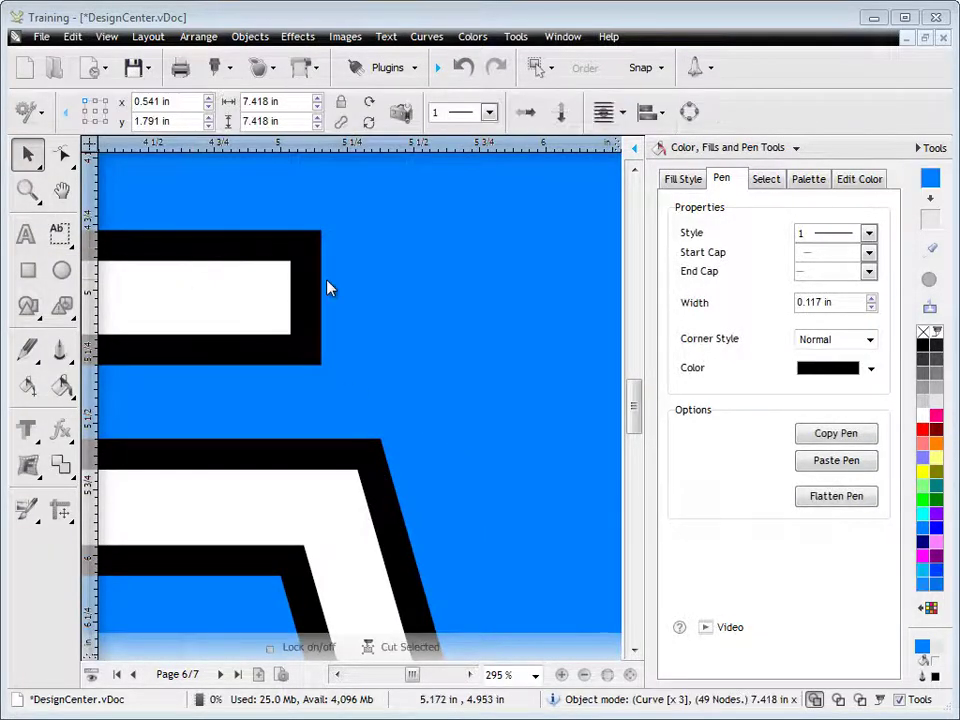
- Try Smooth, Round and Mitre corner styles, settling on Clipped corners for the outline
left_click(870, 339)
left_click(862, 374)
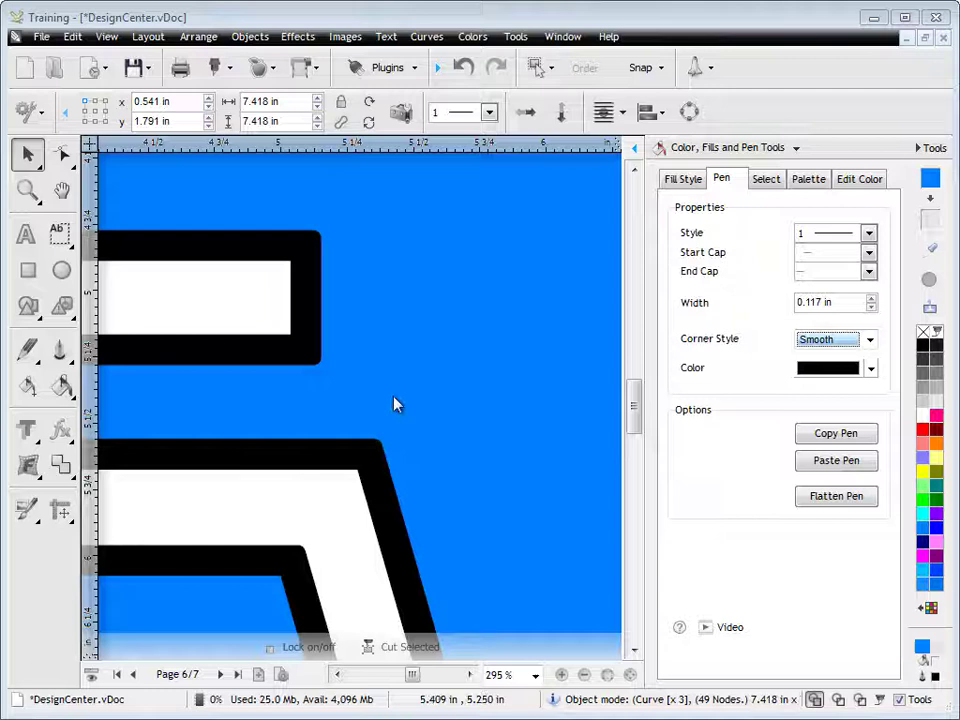
left_click(869, 339)
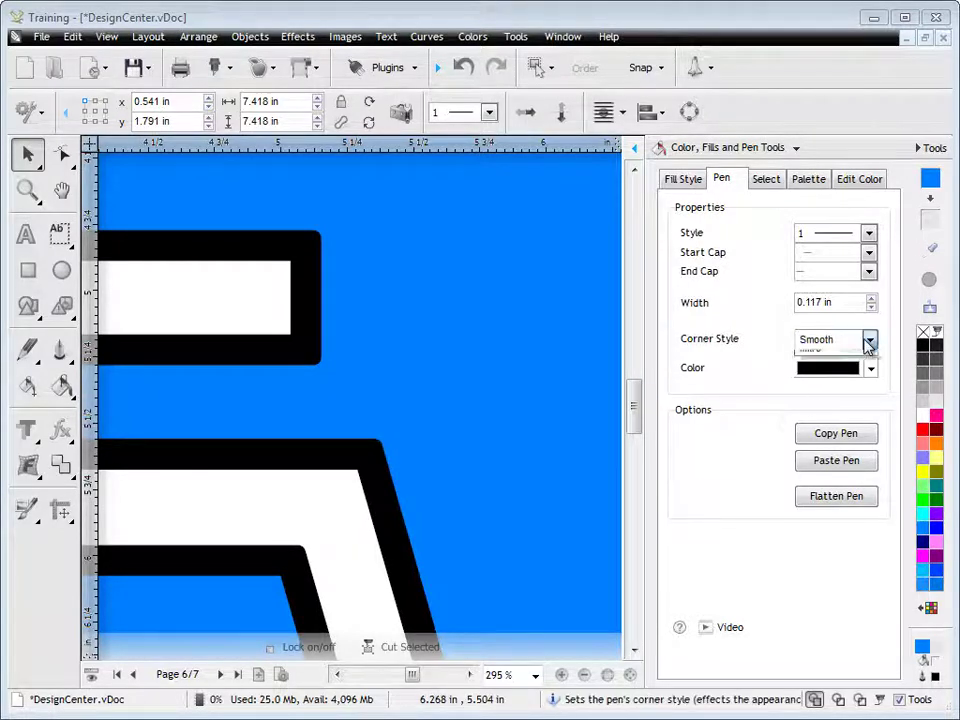
left_click(845, 404)
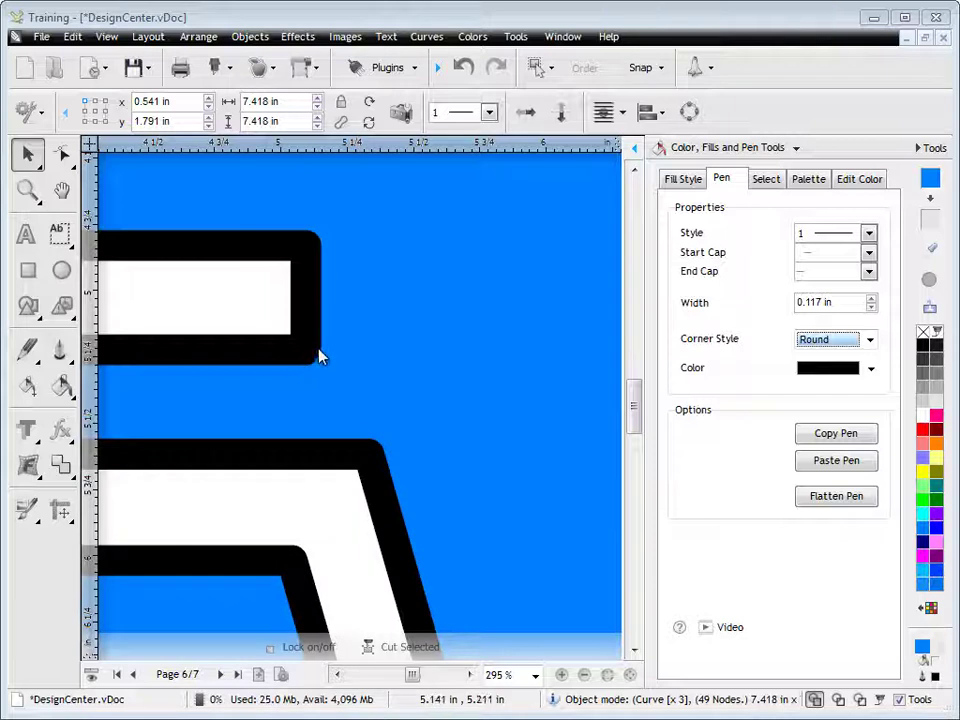
left_click(869, 339)
left_click(808, 419)
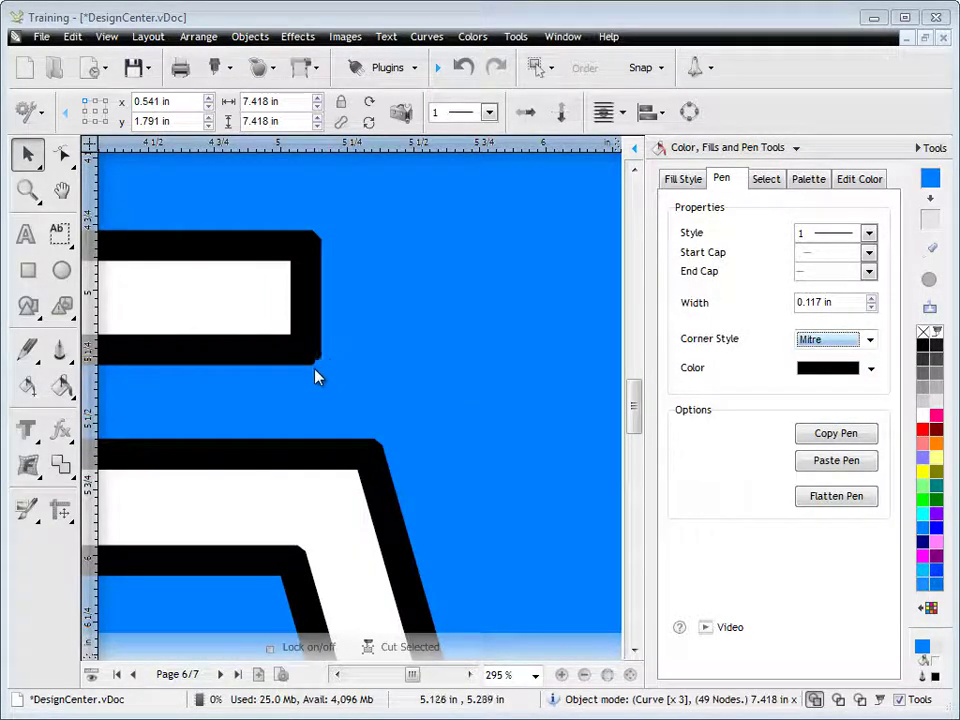
left_click(871, 343)
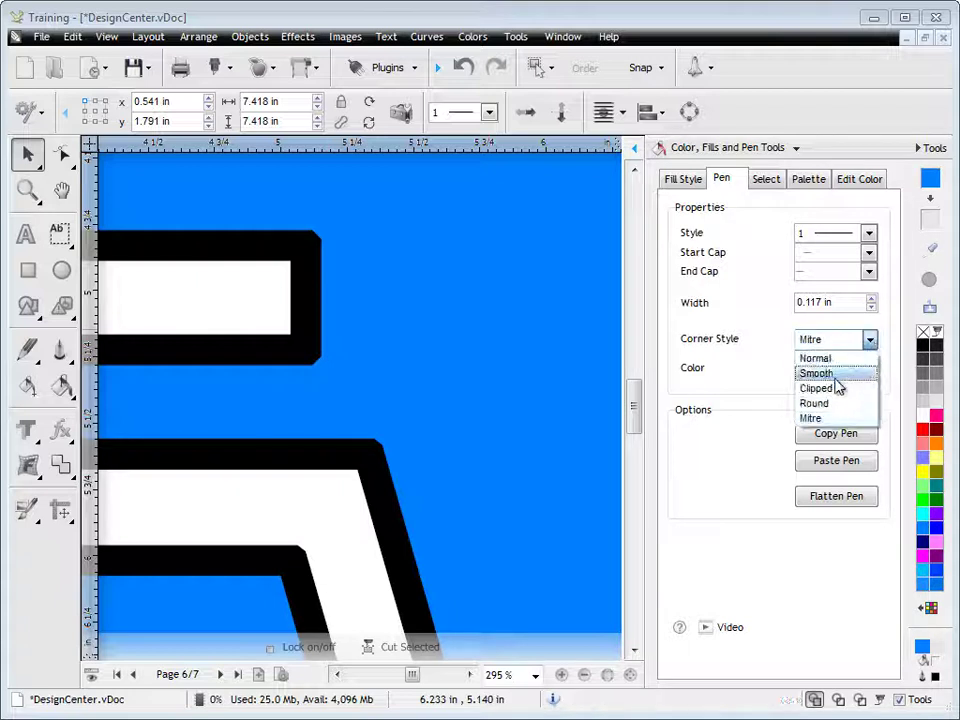
left_click(837, 388)
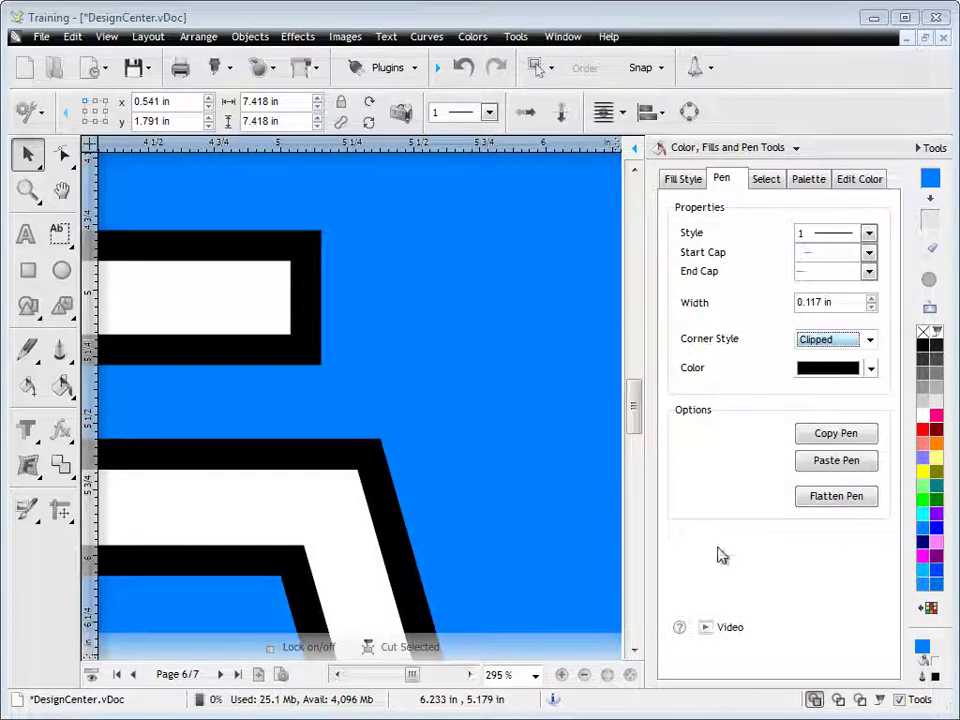
- Fit the sign in view and try red, then an orange-gold outline colour
left_click(635, 651)
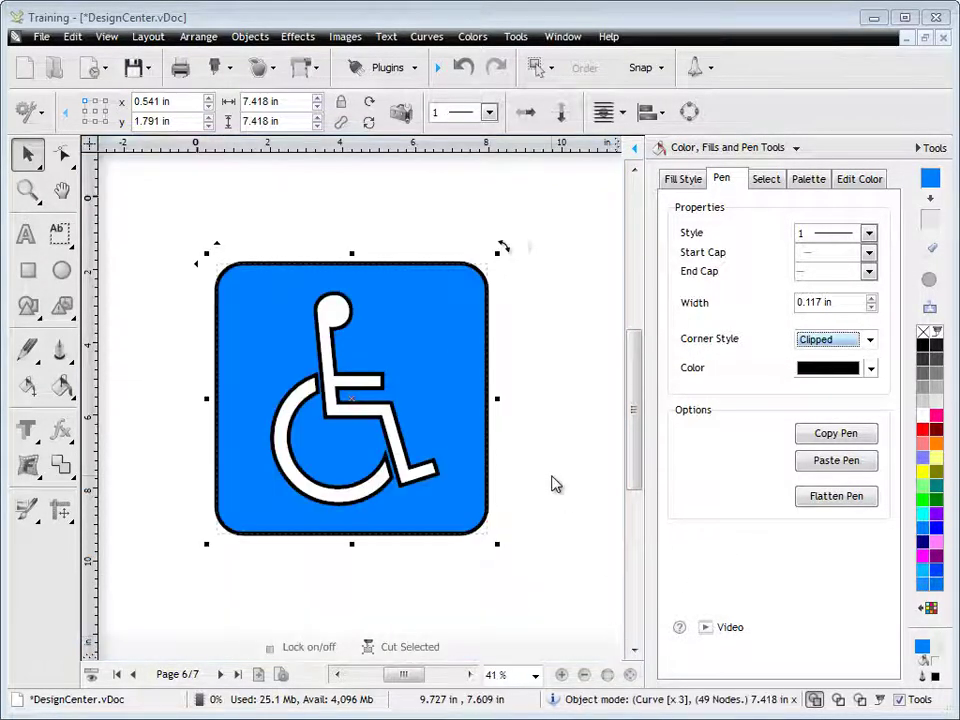
left_click(871, 370)
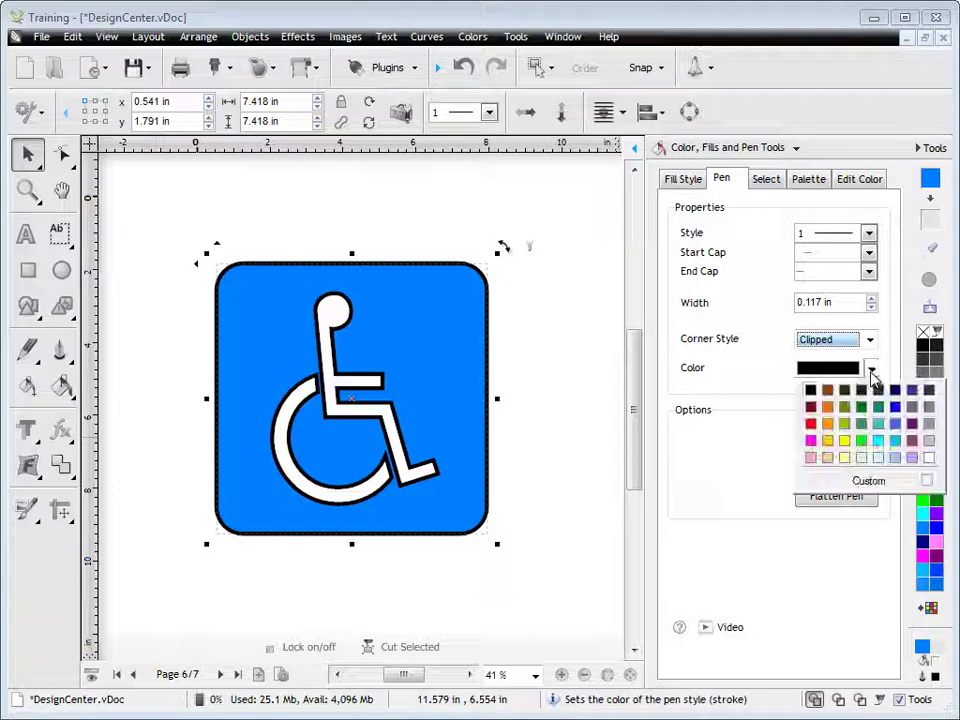
left_click(818, 420)
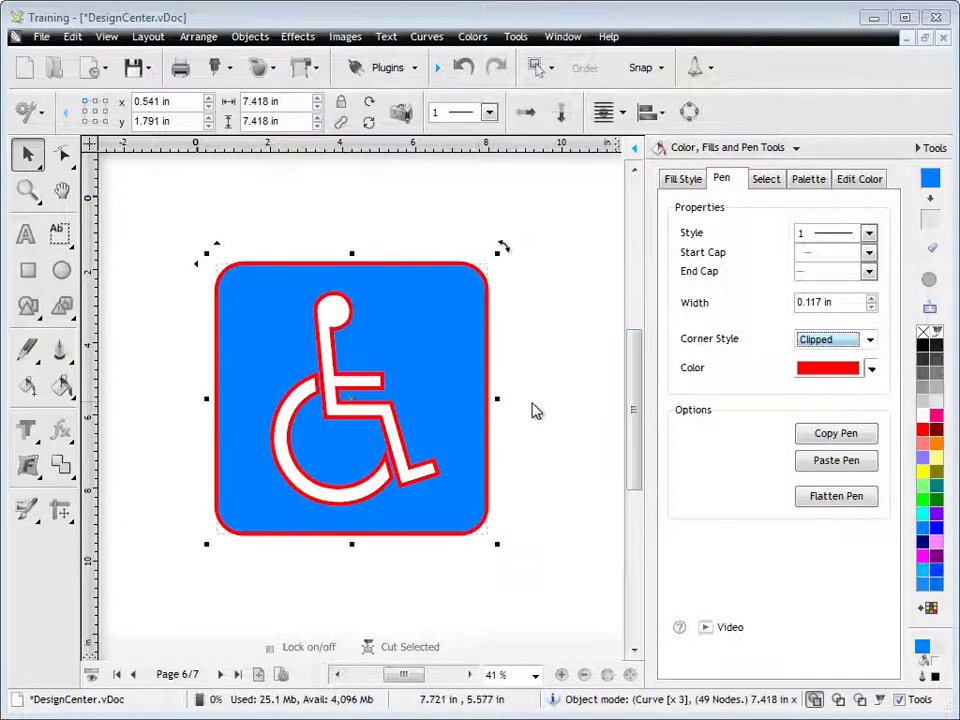
left_click(803, 370)
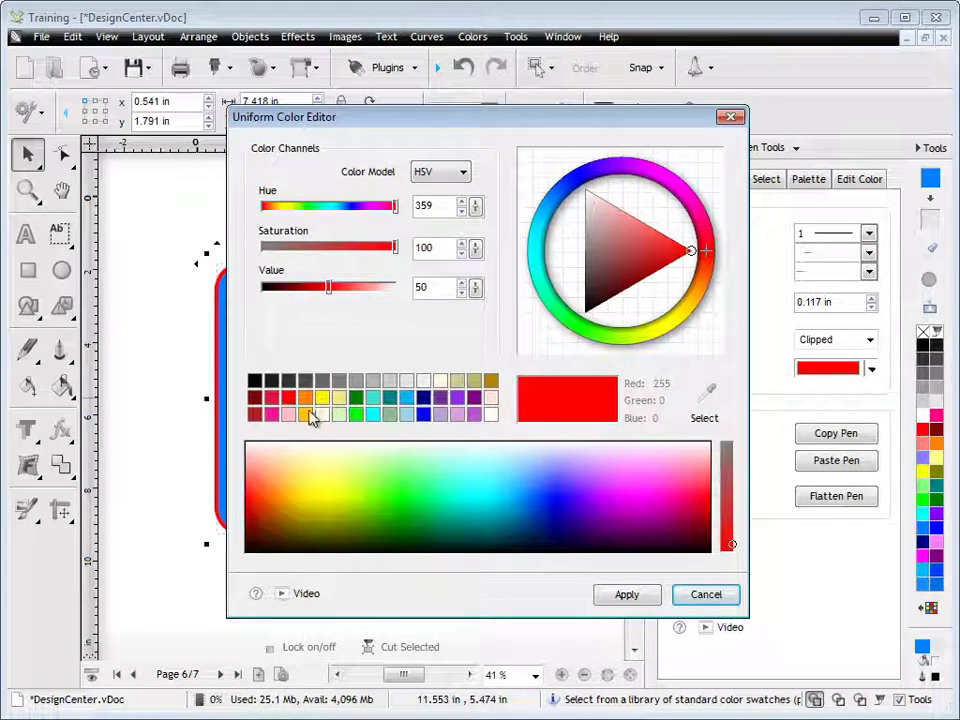
left_click(310, 416)
left_click(632, 598)
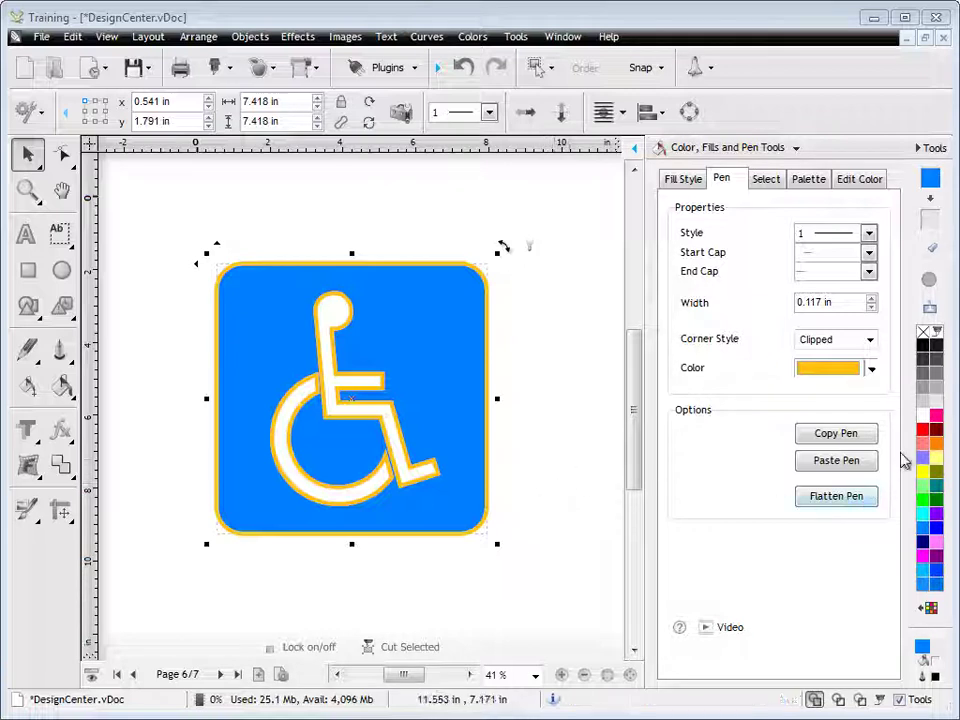
- Switch the outline through red, black and no pen, ending with a black outline
left_click(923, 430)
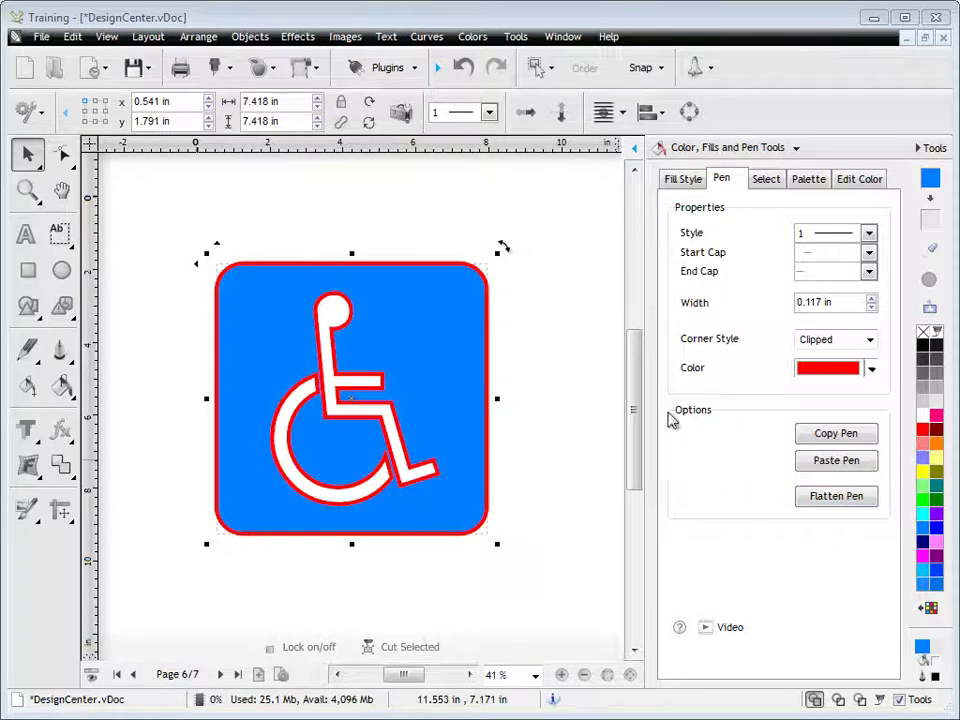
left_click(930, 353)
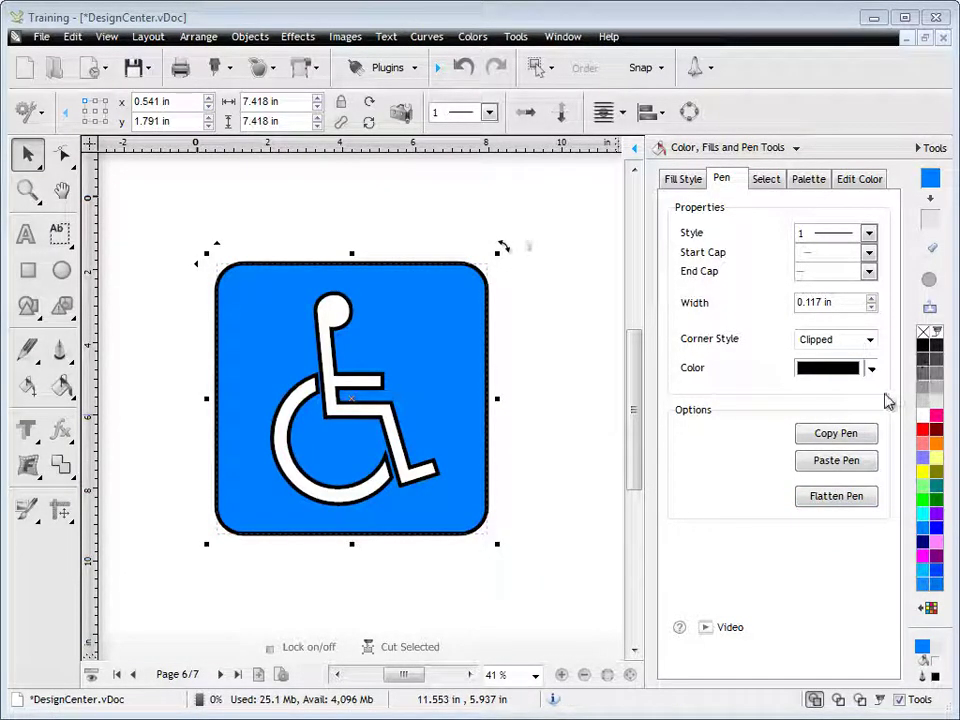
left_click(924, 336)
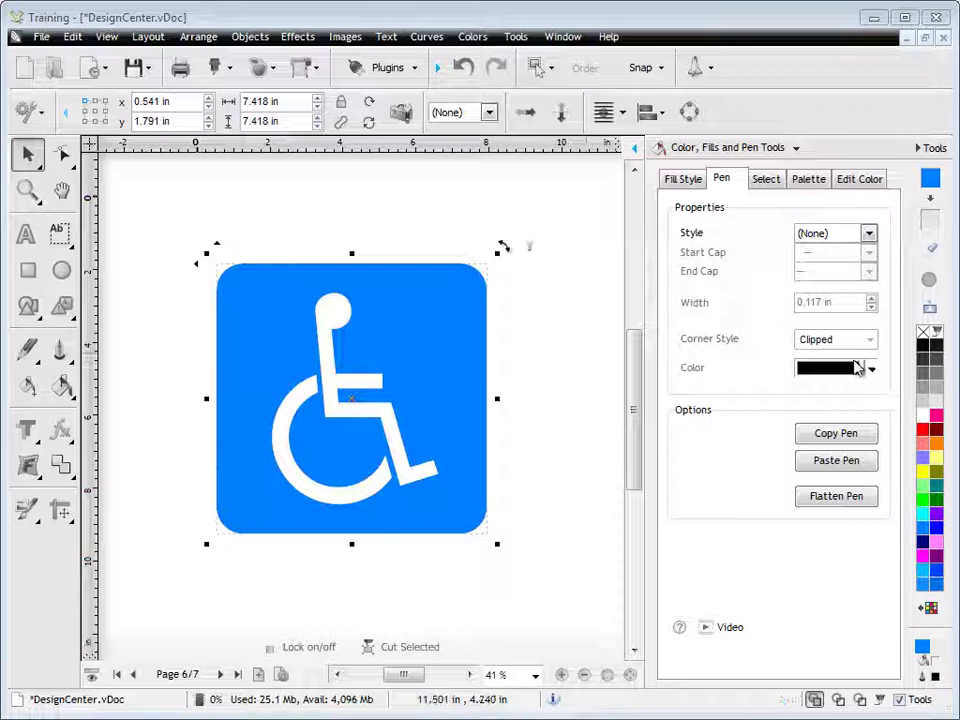
left_click(925, 350)
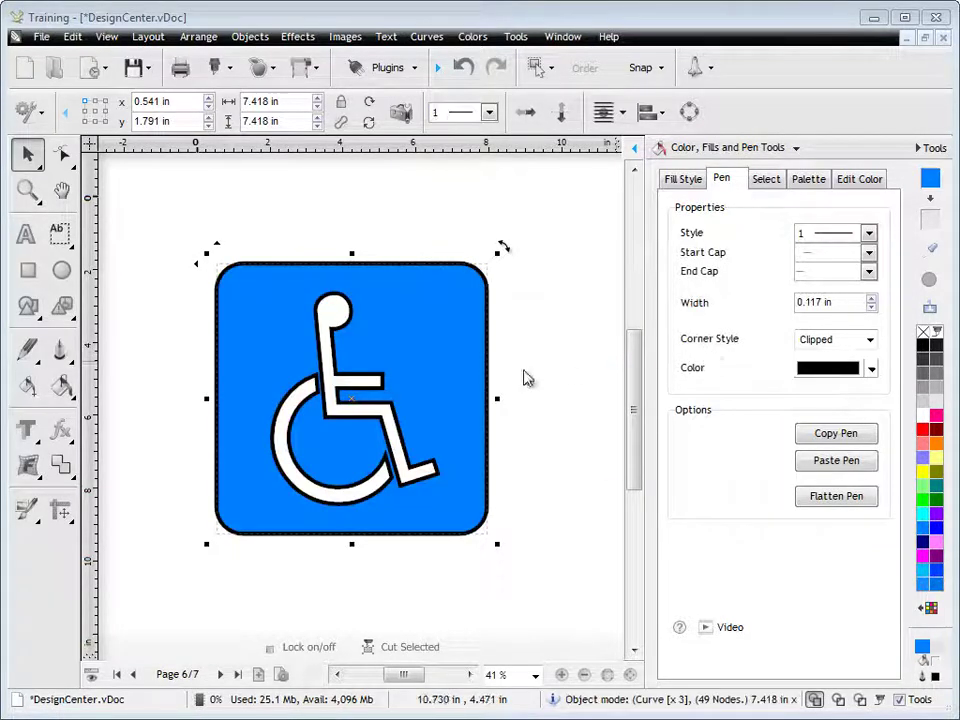
- Convert the sign's outline with Advanced > Convert Pen to Curves, then go to page 7
left_click(76, 364)
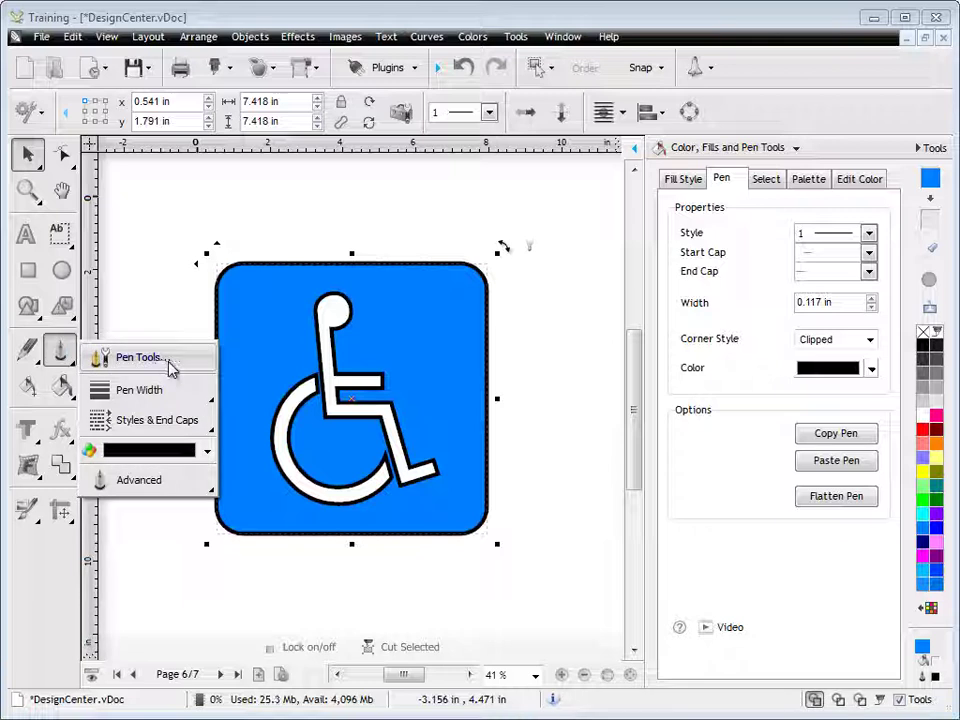
mouse_move(183, 423)
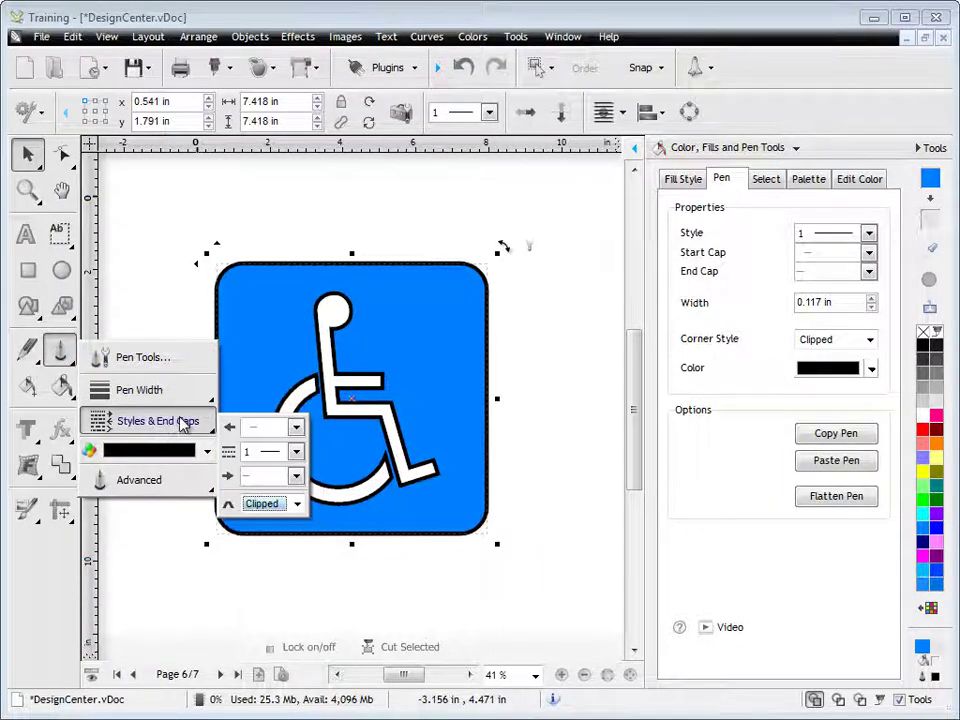
mouse_move(150, 481)
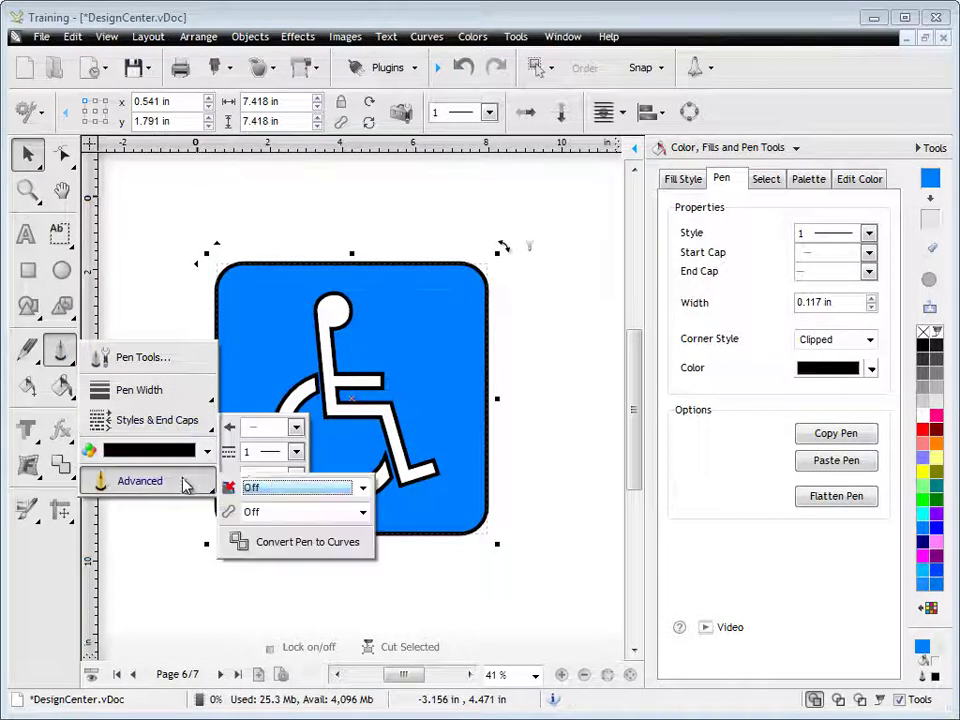
left_click(362, 541)
left_click(553, 521)
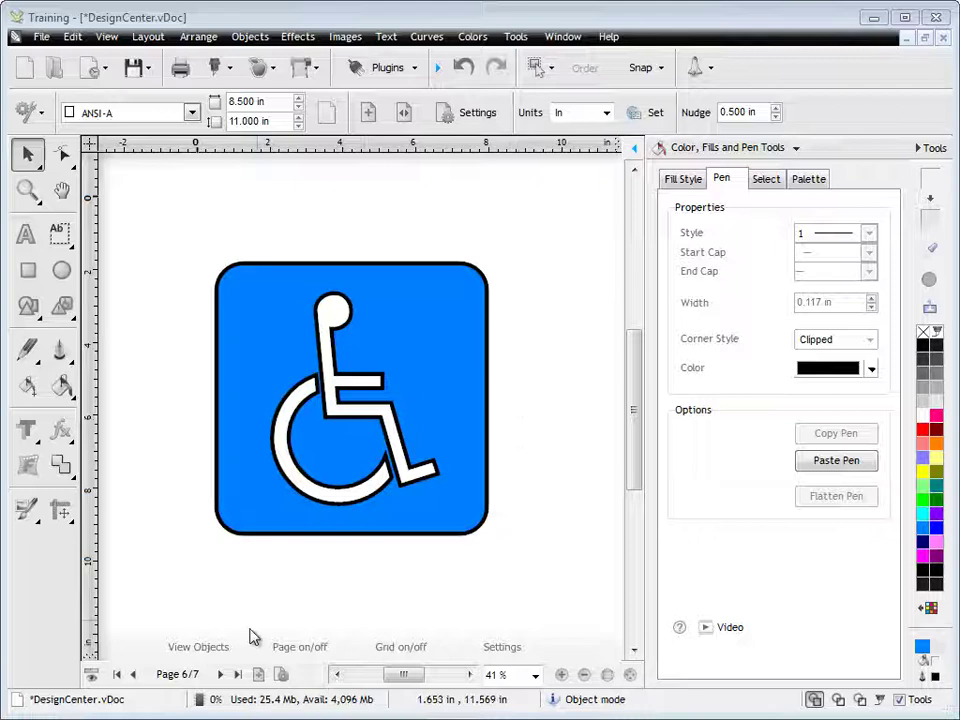
left_click(220, 674)
- Zoom in on page 7 and make the top line dotted at 0.065 in wide
left_click(27, 190)
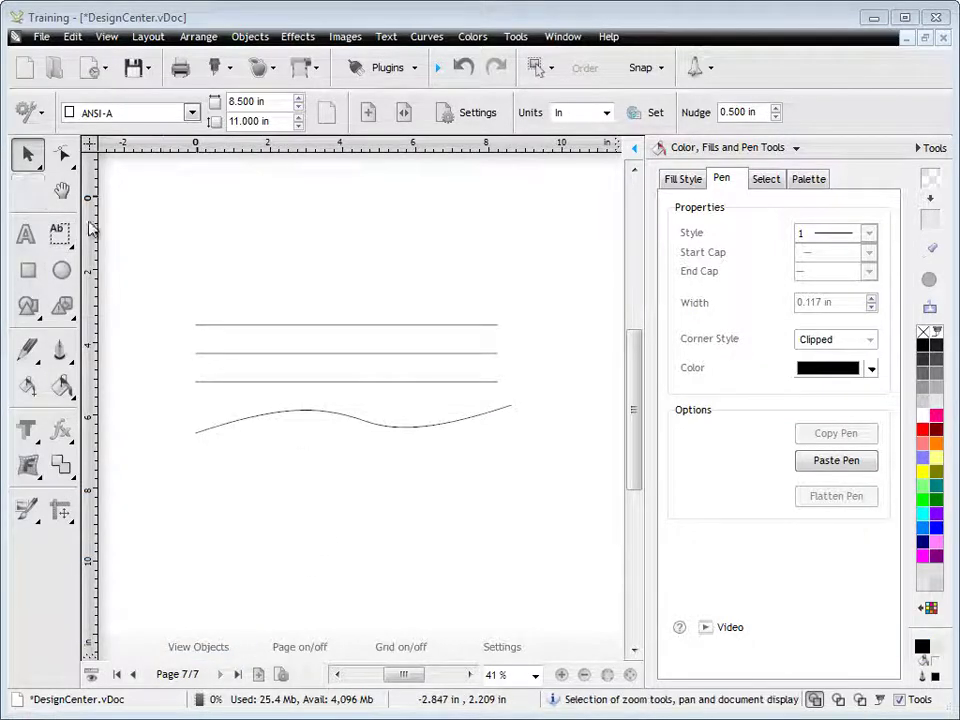
left_click_drag(156, 274, 544, 491)
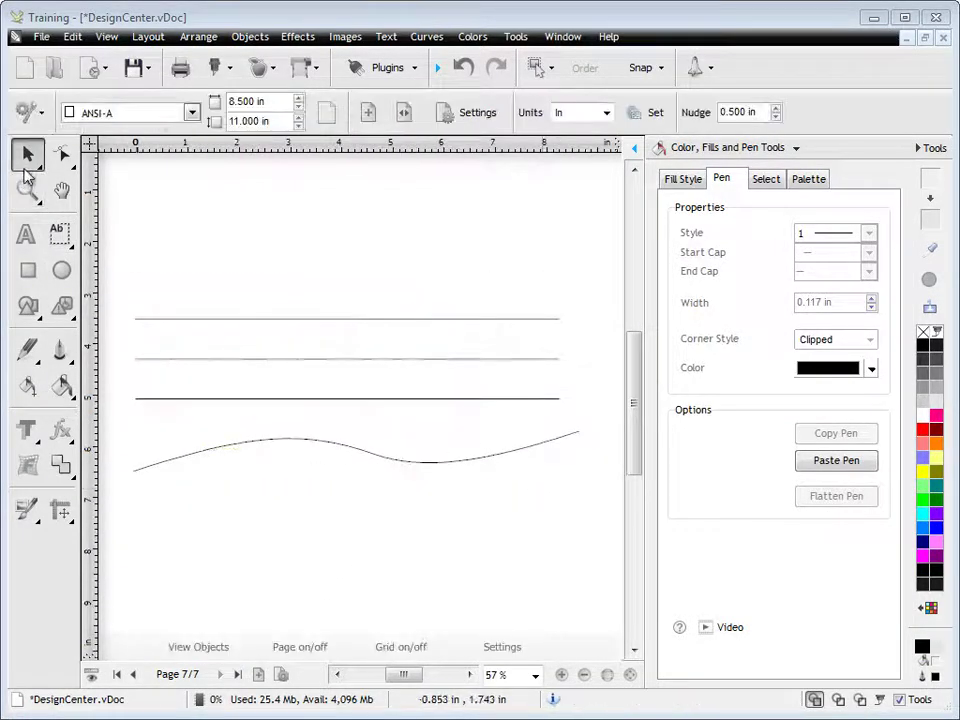
left_click(292, 320)
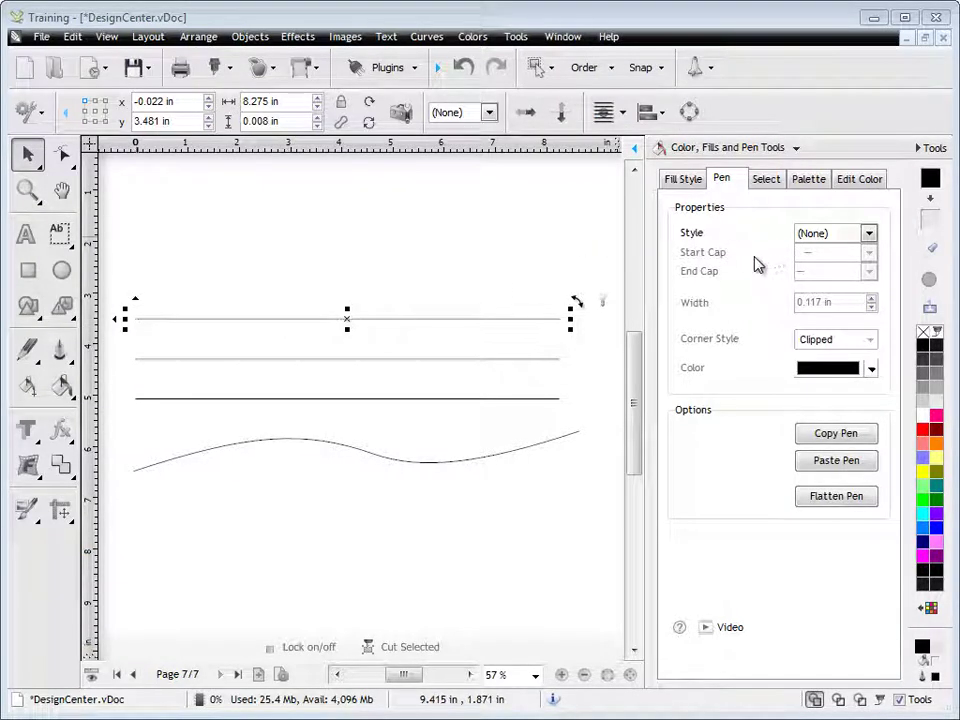
left_click(869, 233)
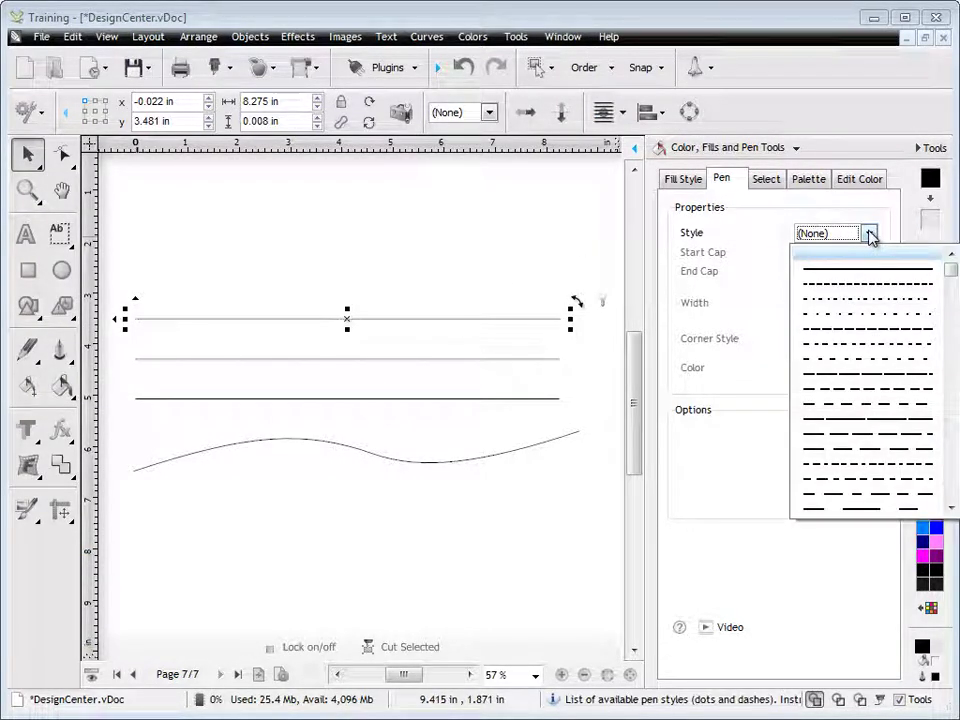
left_click(862, 272)
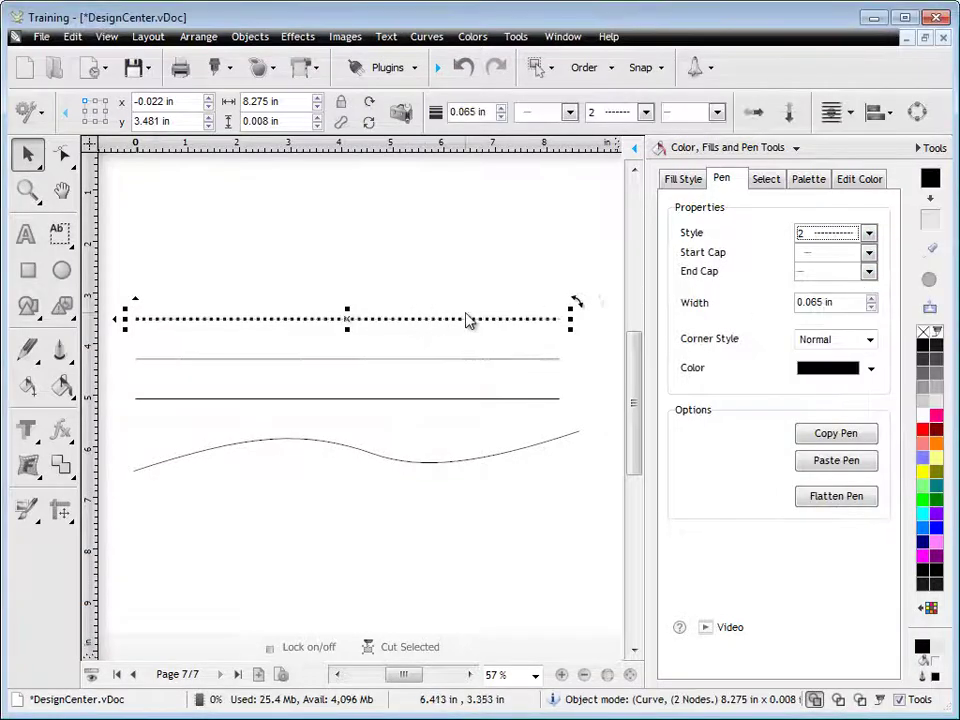
left_click(870, 299)
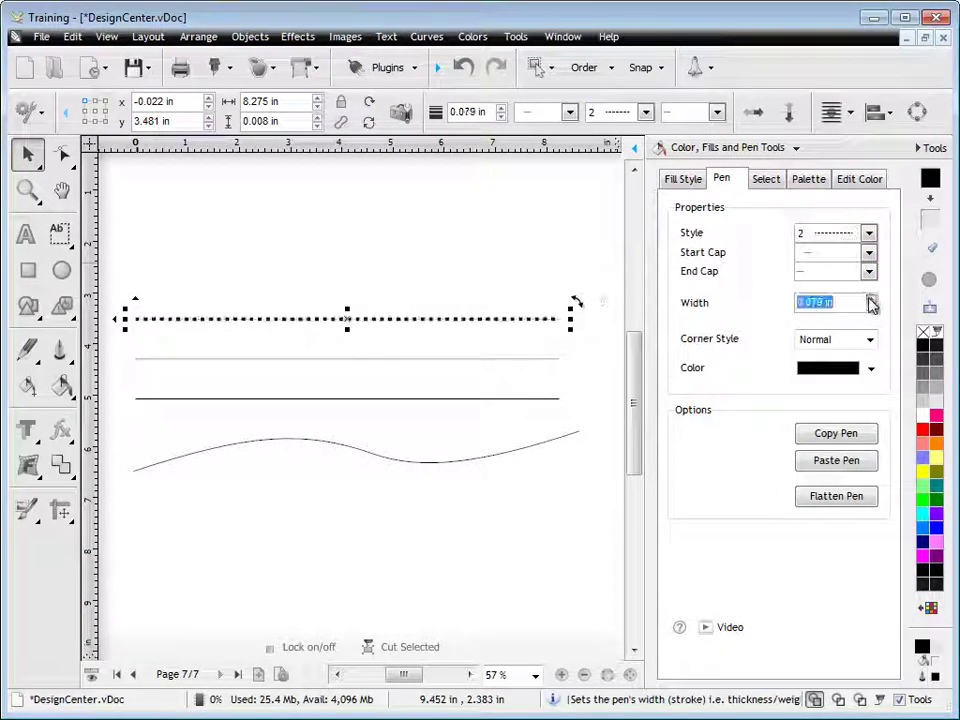
left_click(870, 307)
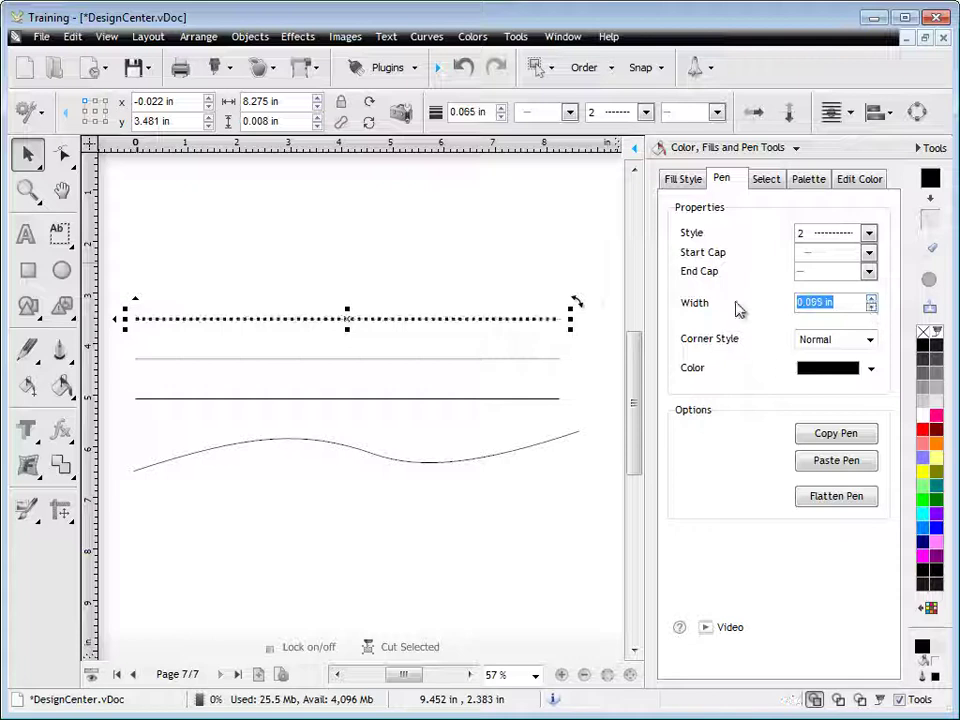
- Give the top line an arrowhead start cap and a tail-style end cap
left_click(869, 255)
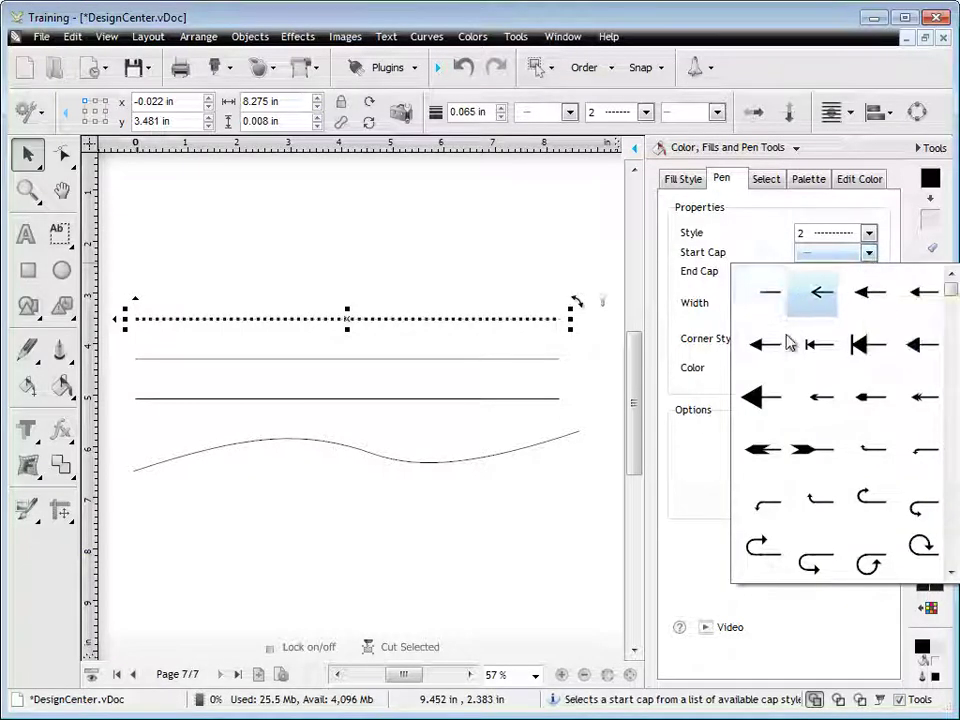
left_click(761, 362)
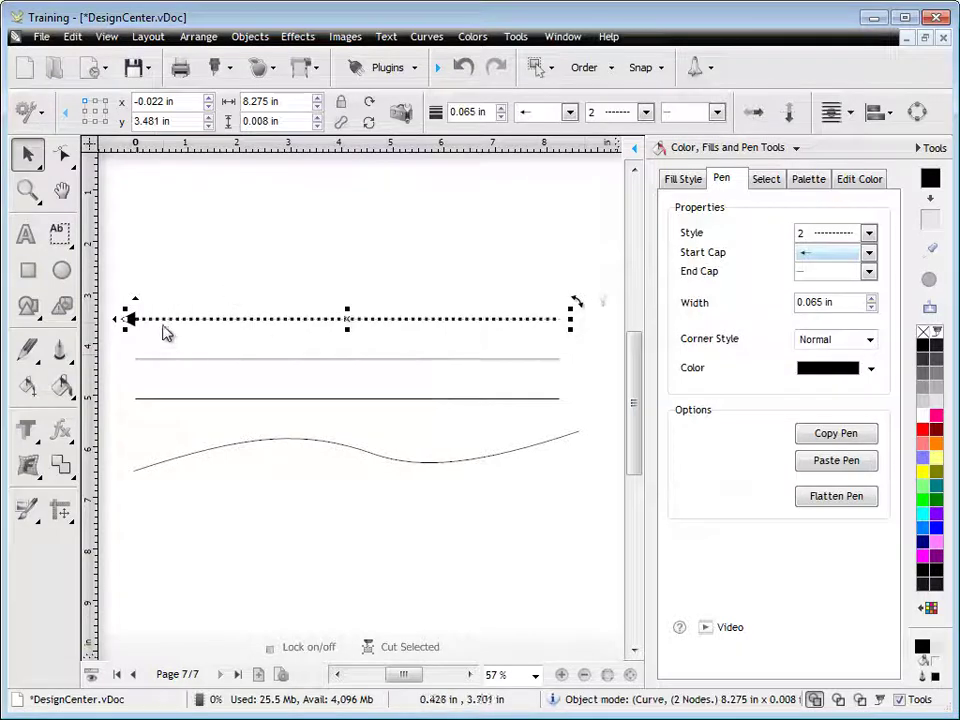
left_click(868, 272)
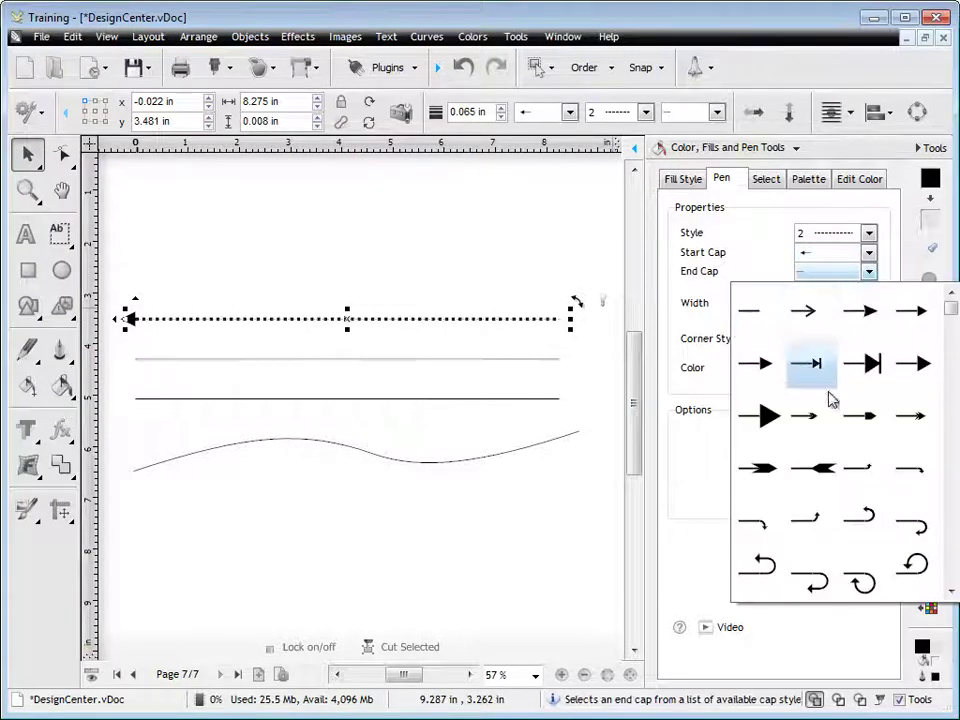
left_click(816, 466)
left_click(393, 328)
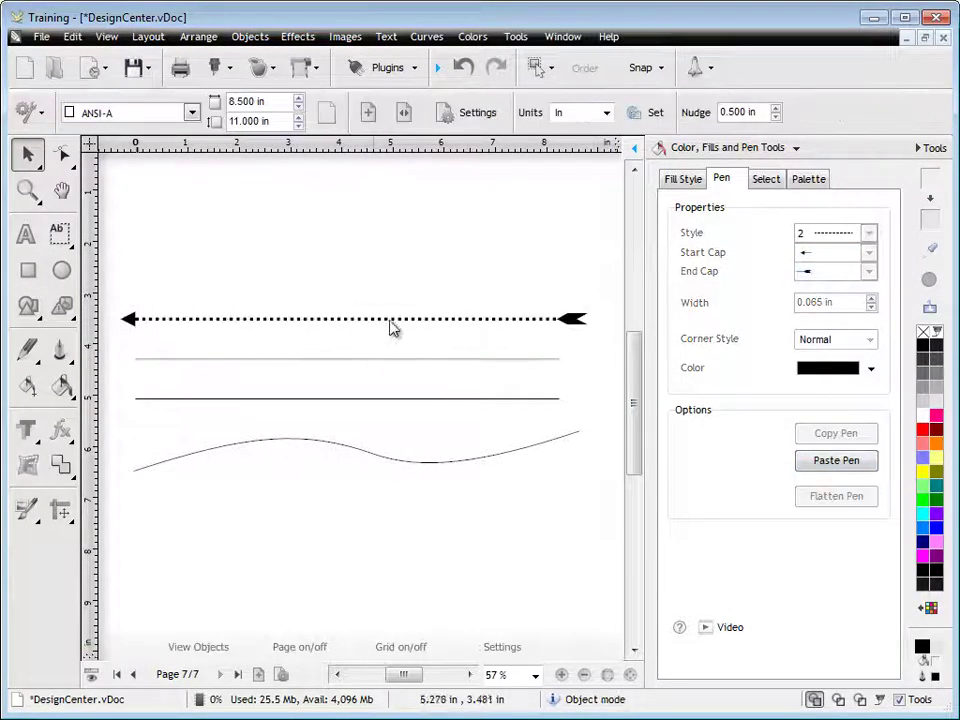
left_click(439, 328)
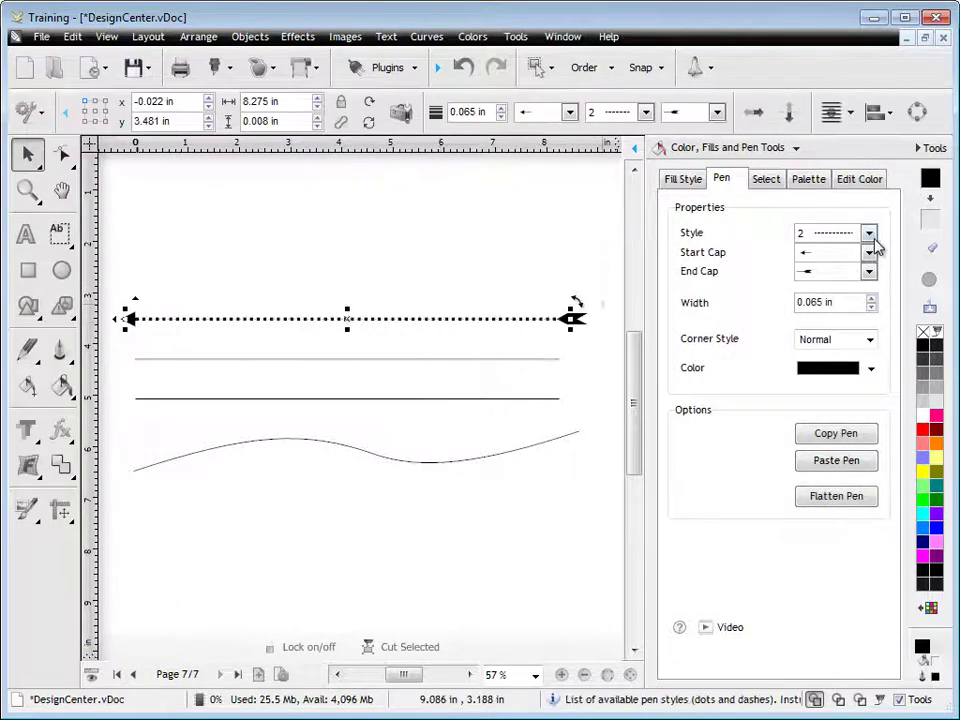
- Change the arrow line to dash style 15 and deselect to preview it
left_click(868, 233)
scroll(860, 380, "down", 1)
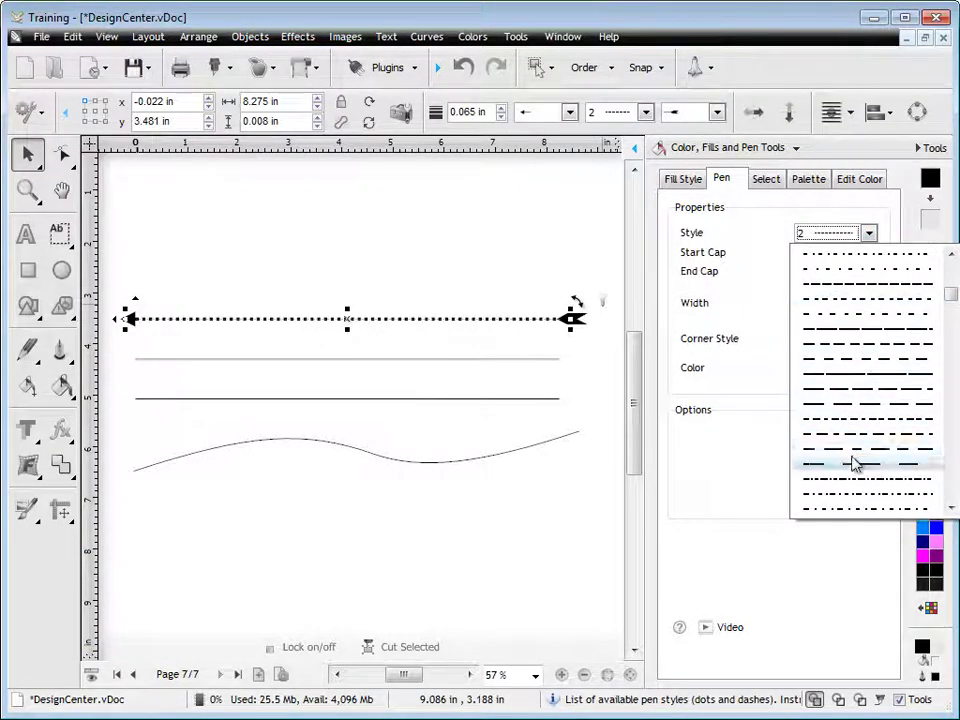
left_click(851, 439)
left_click(482, 272)
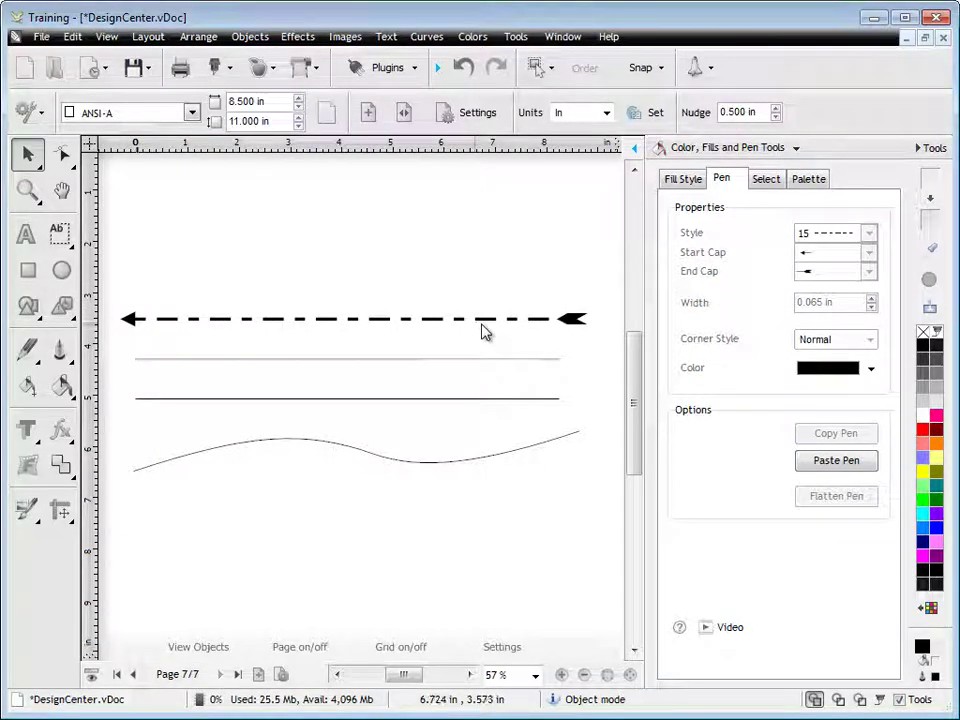
- Make the second line red, dash style 5, 0.062 in wide
left_click(489, 360)
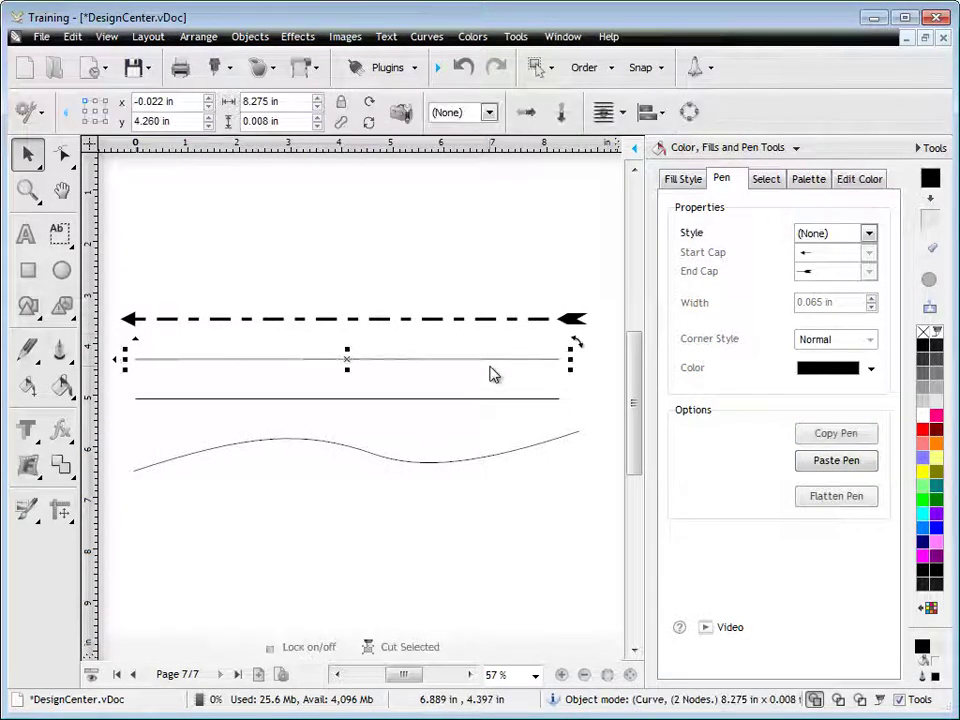
left_click(870, 235)
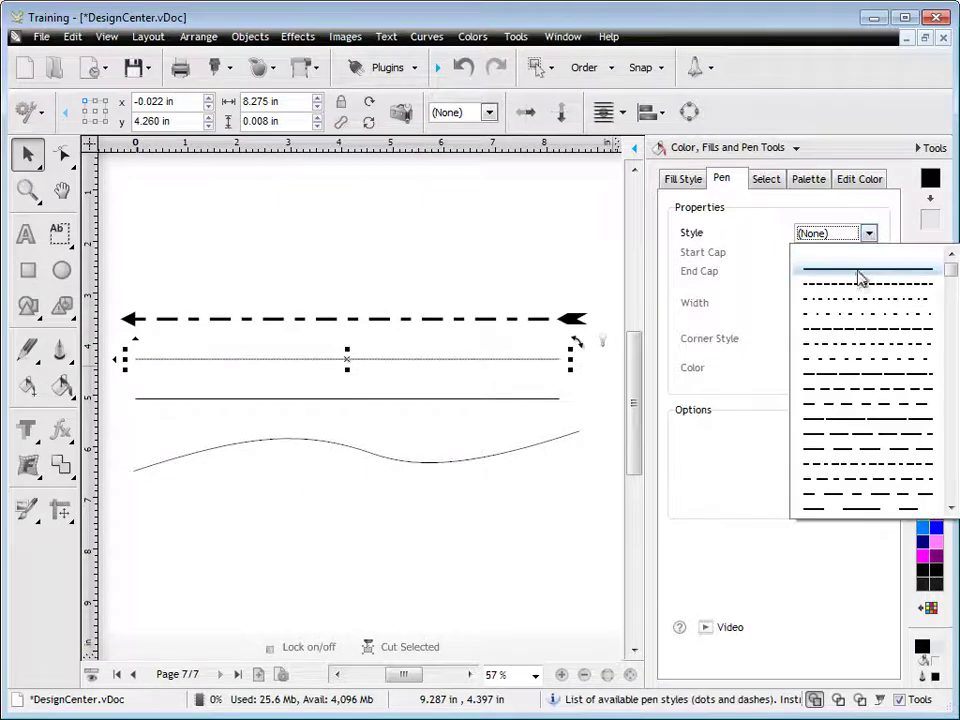
left_click(858, 329)
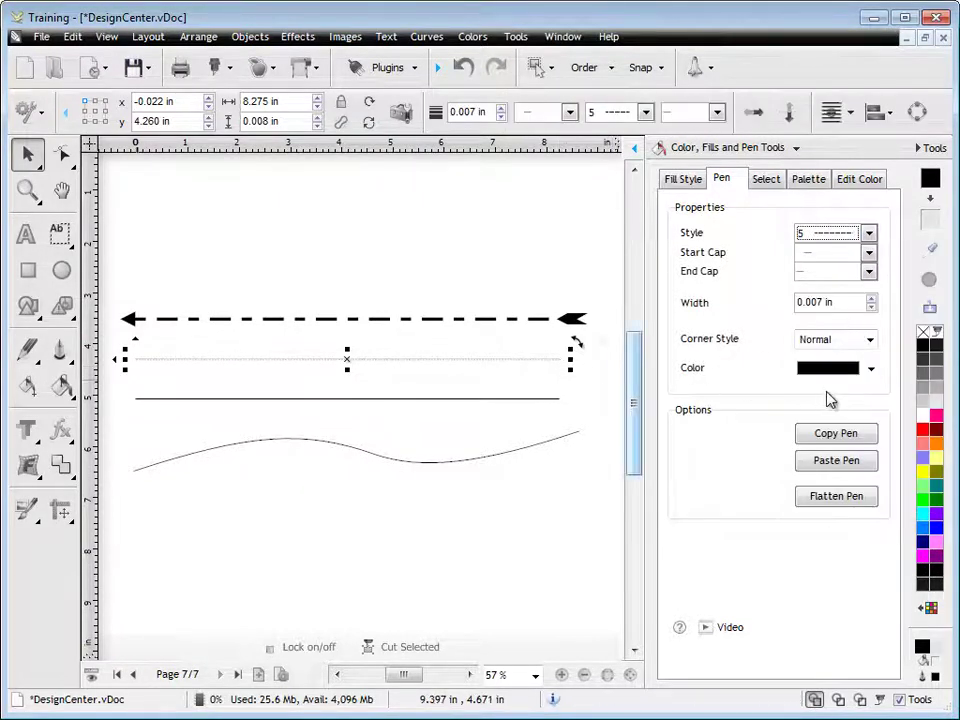
left_click(872, 299)
left_click(873, 300)
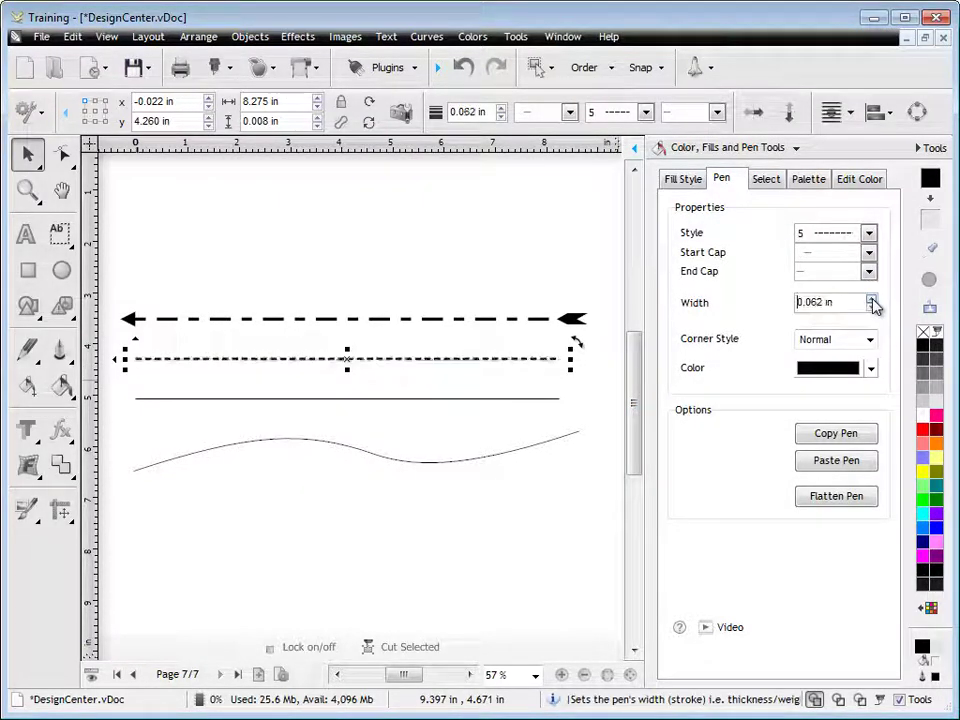
left_click(924, 433)
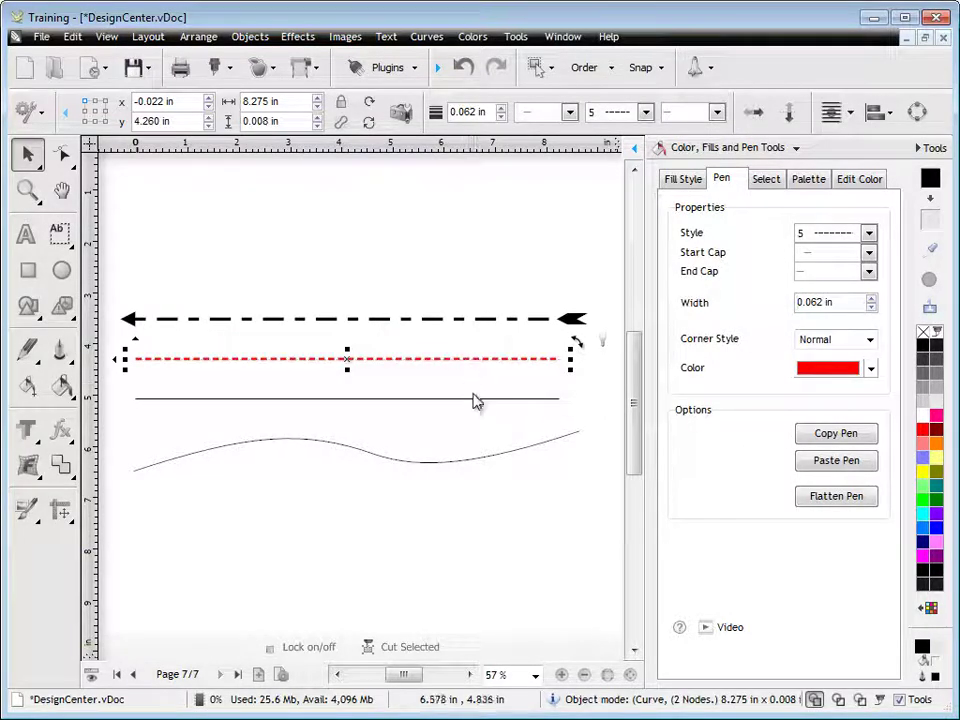
- Copy the red dashed pen and paste it onto the black straight line and the wavy curve
left_click(838, 443)
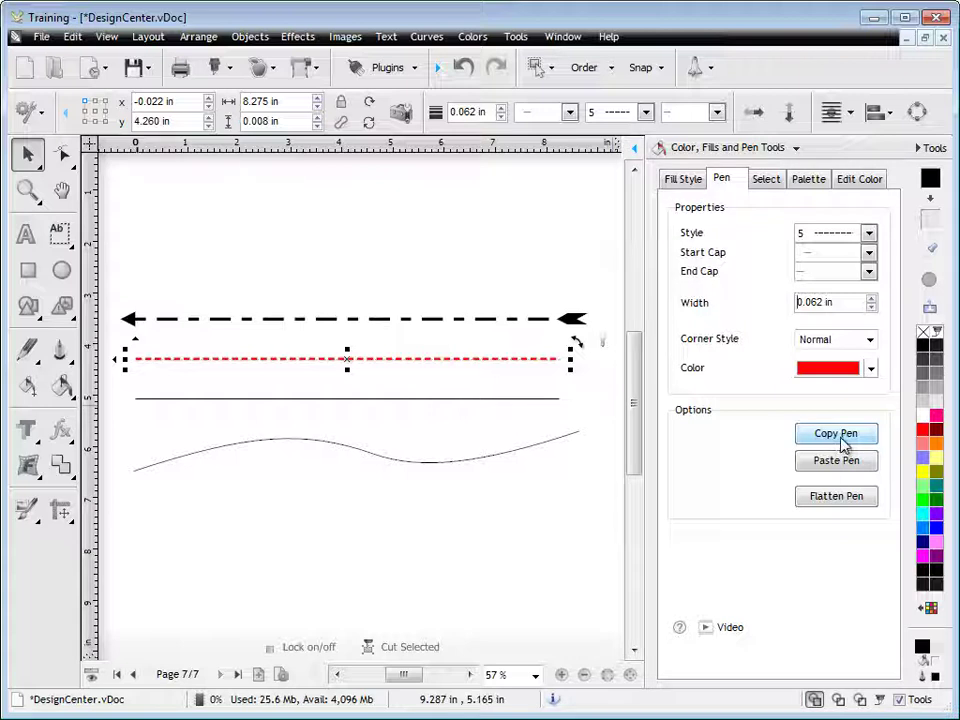
left_click(531, 401)
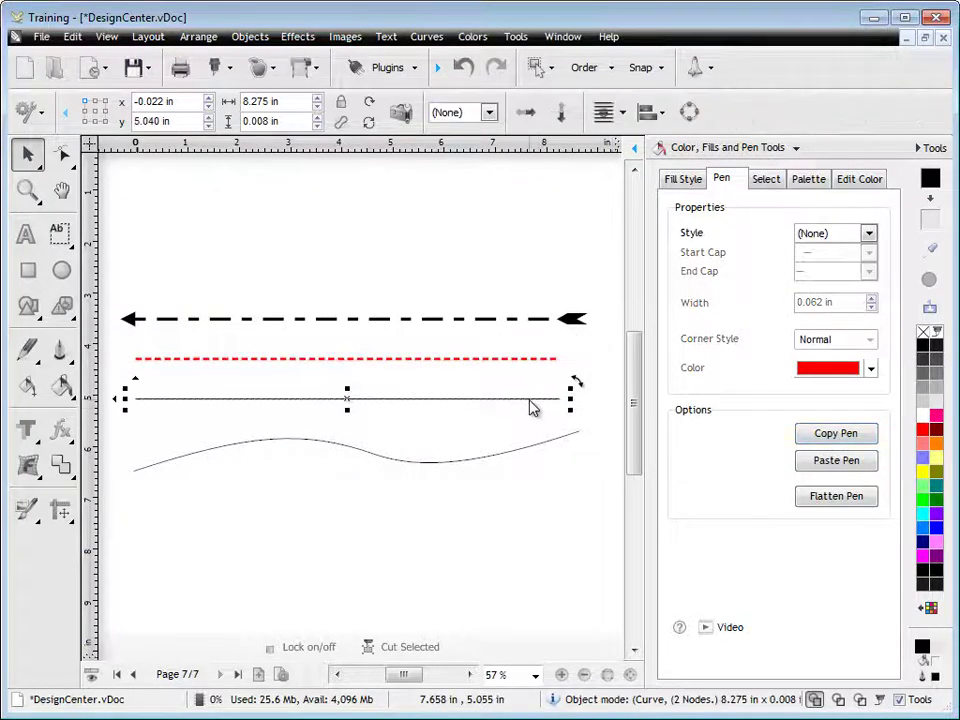
left_click(826, 463)
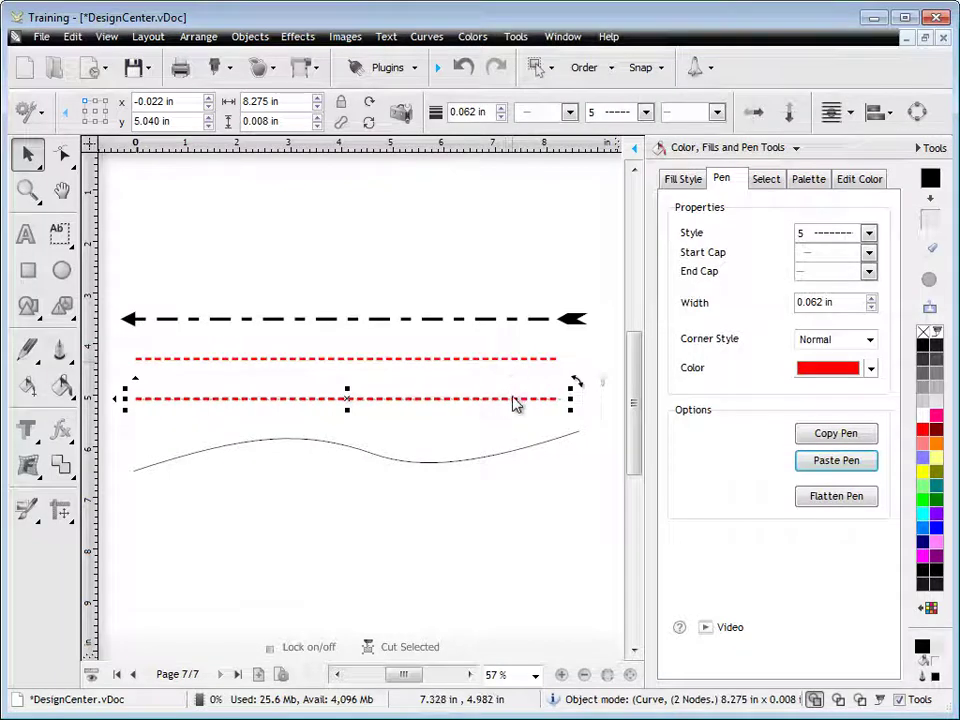
left_click(545, 447)
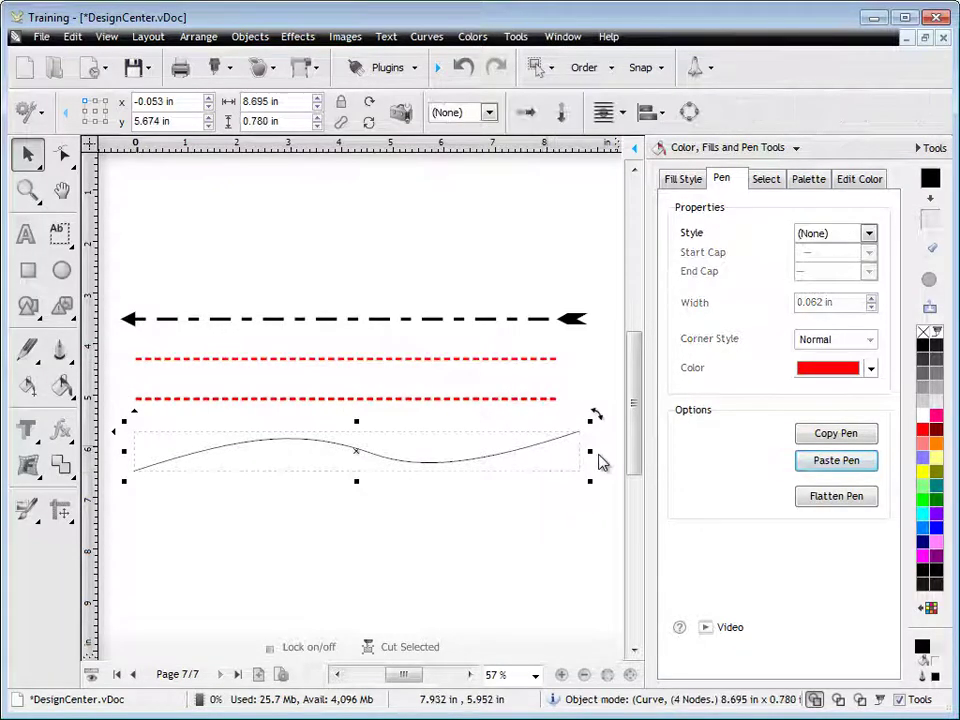
left_click(838, 460)
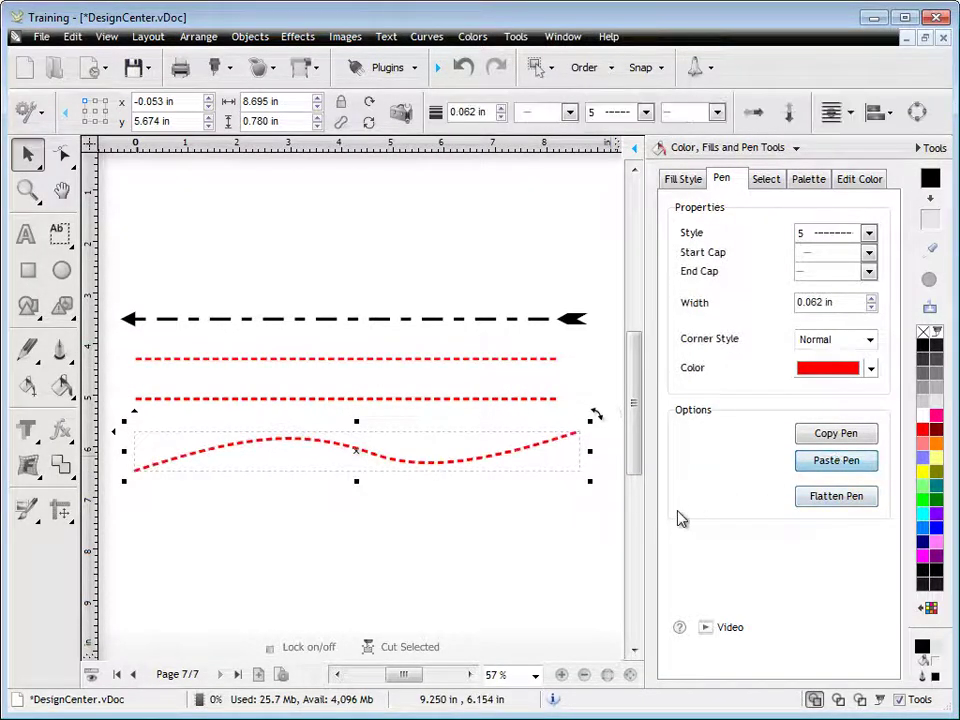
- Give the wavy curve an arrowhead start cap and a looped end cap
left_click(868, 254)
left_click(859, 295)
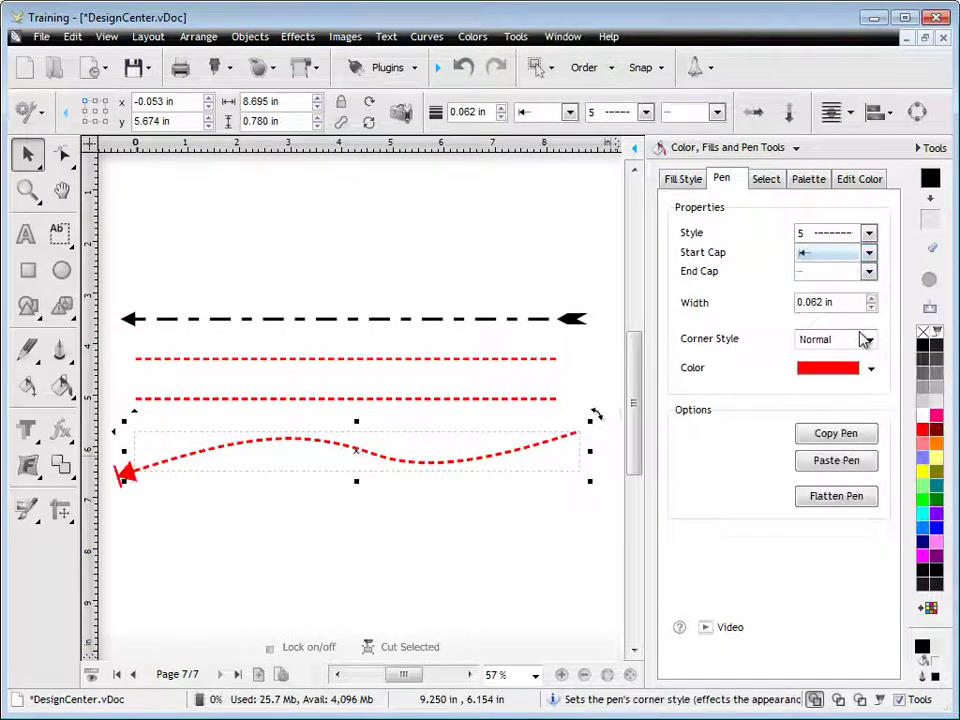
left_click(868, 271)
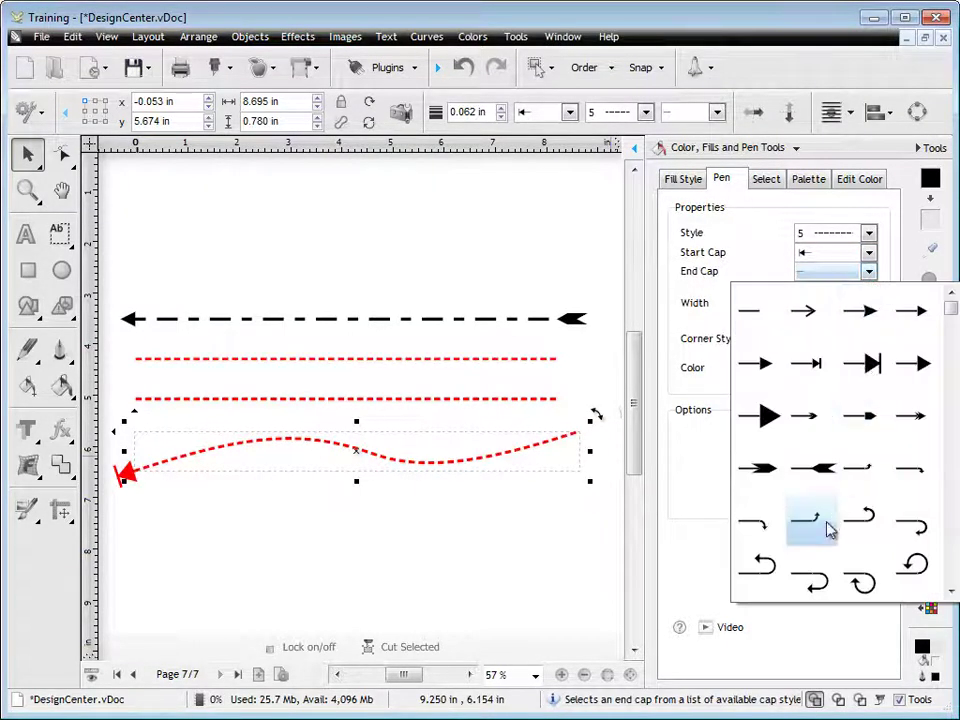
left_click(757, 567)
left_click(514, 568)
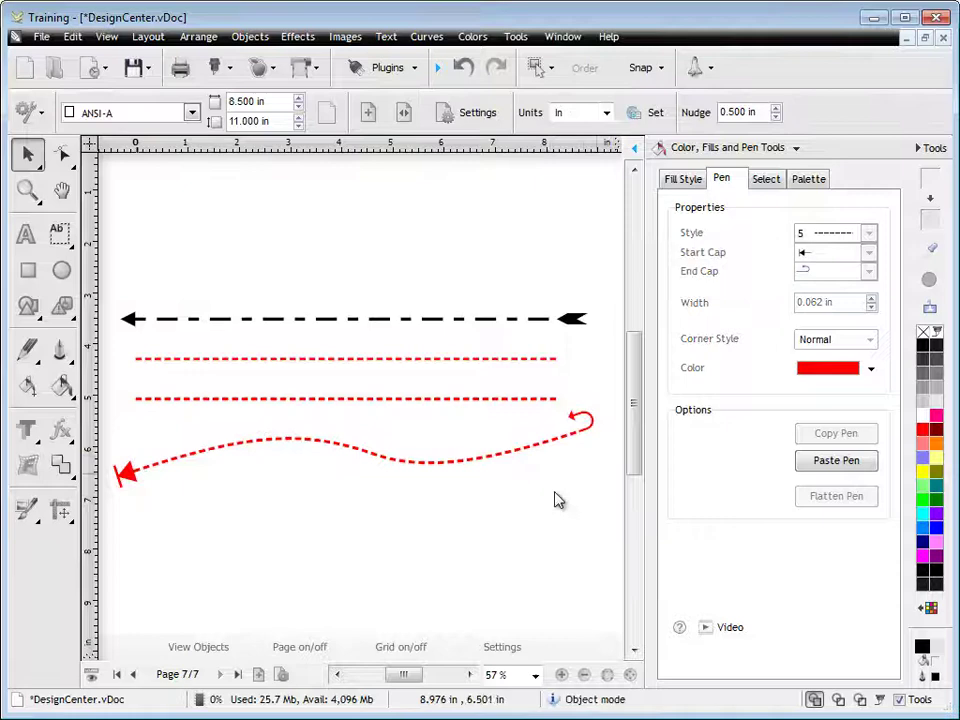
- Colour the curve's outline purple and set it to dash-dot style 21
left_click(484, 462)
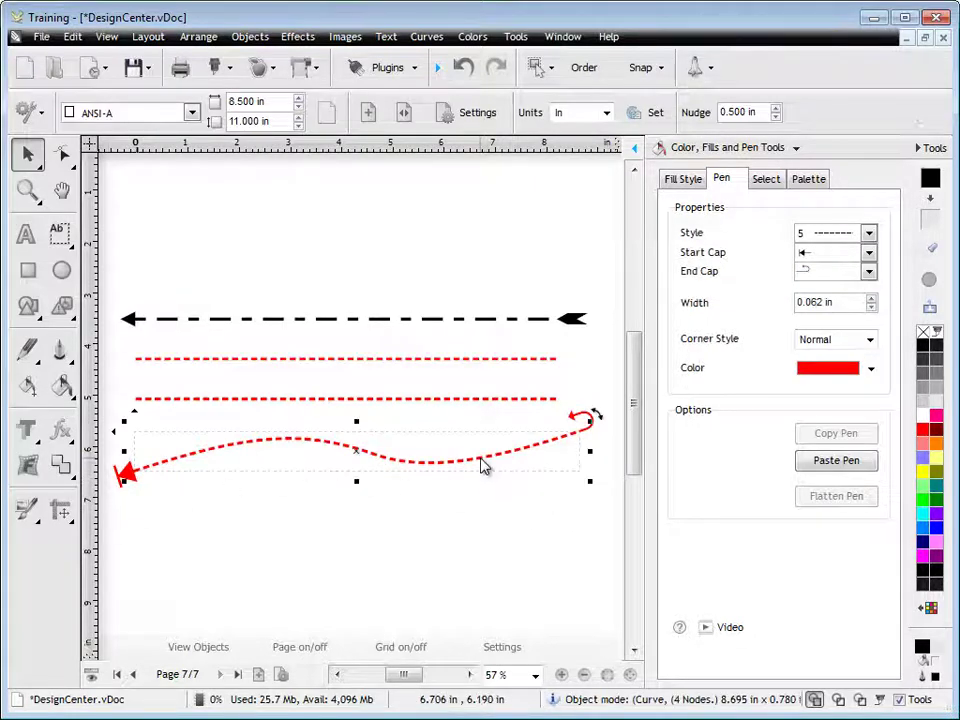
left_click(834, 372)
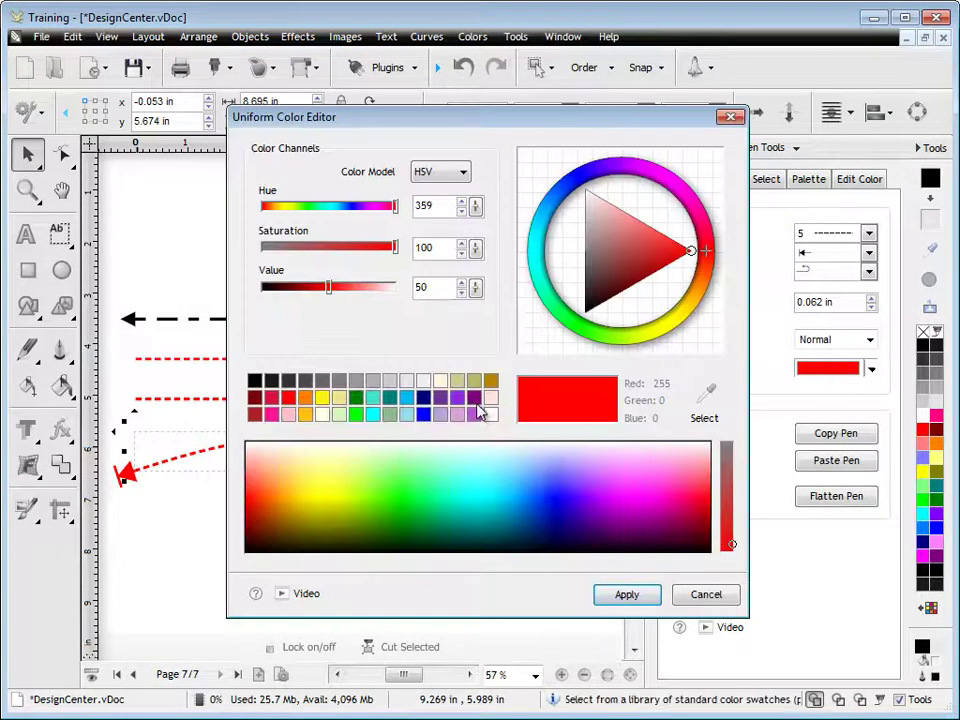
left_click(623, 516)
left_click(598, 596)
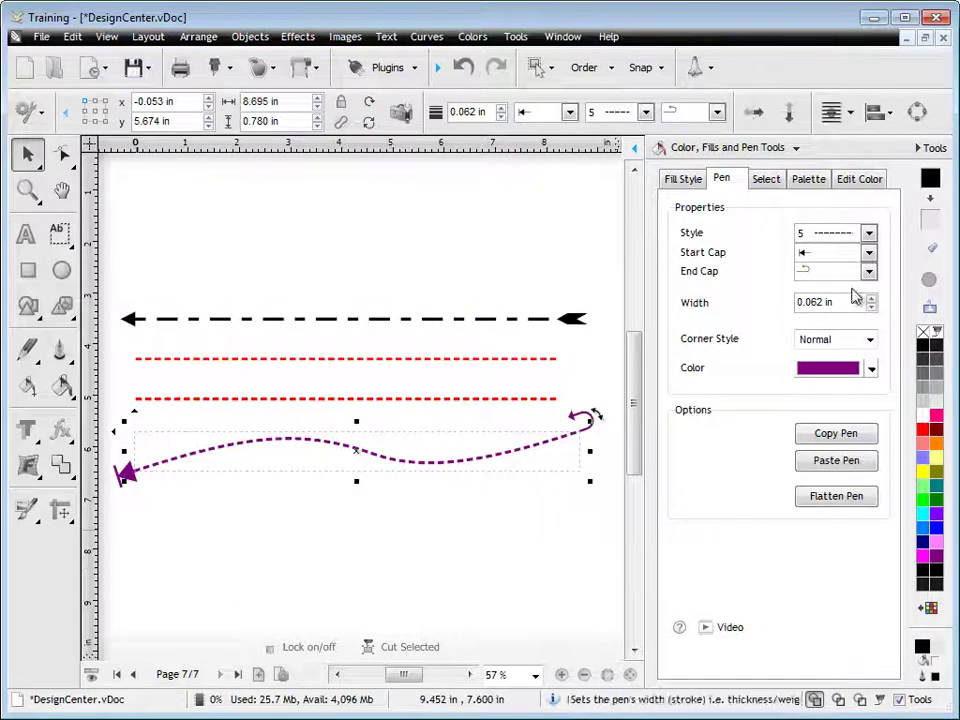
left_click(868, 233)
scroll(872, 410, "down", 3)
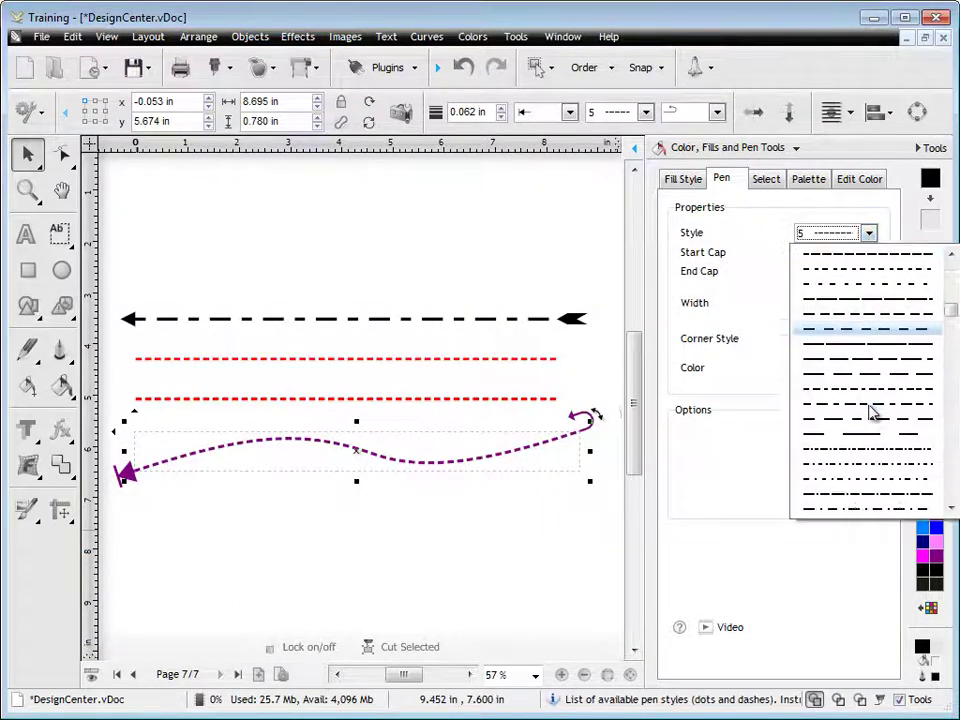
left_click(864, 495)
left_click(540, 558)
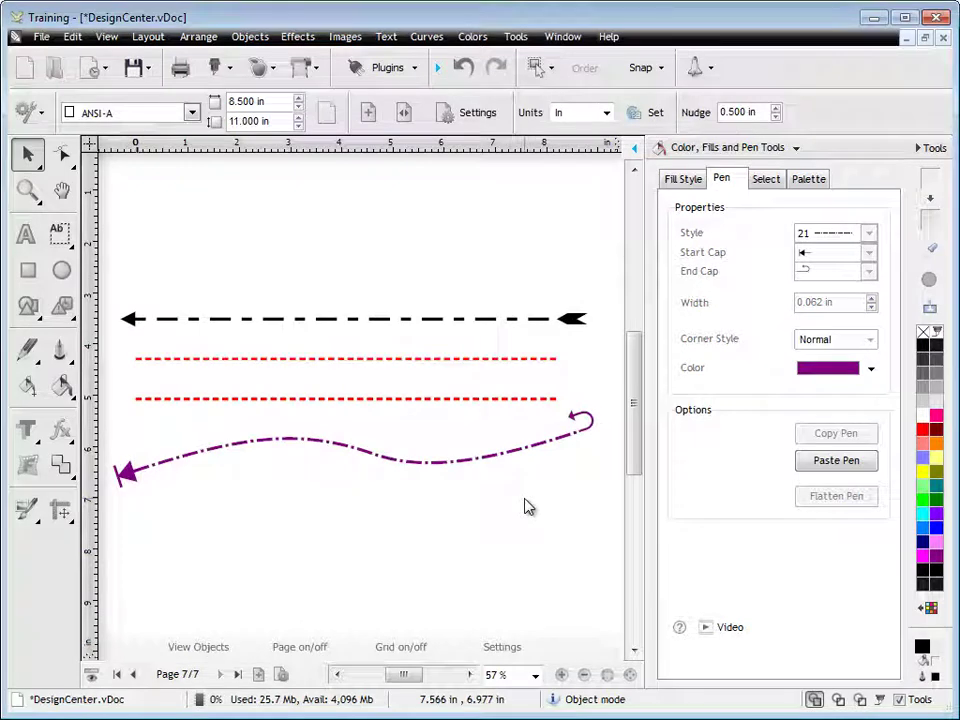
- Back on page 6, check the wireframe view and flatten the wheelchair sign's pen into filled curves
left_click(133, 674)
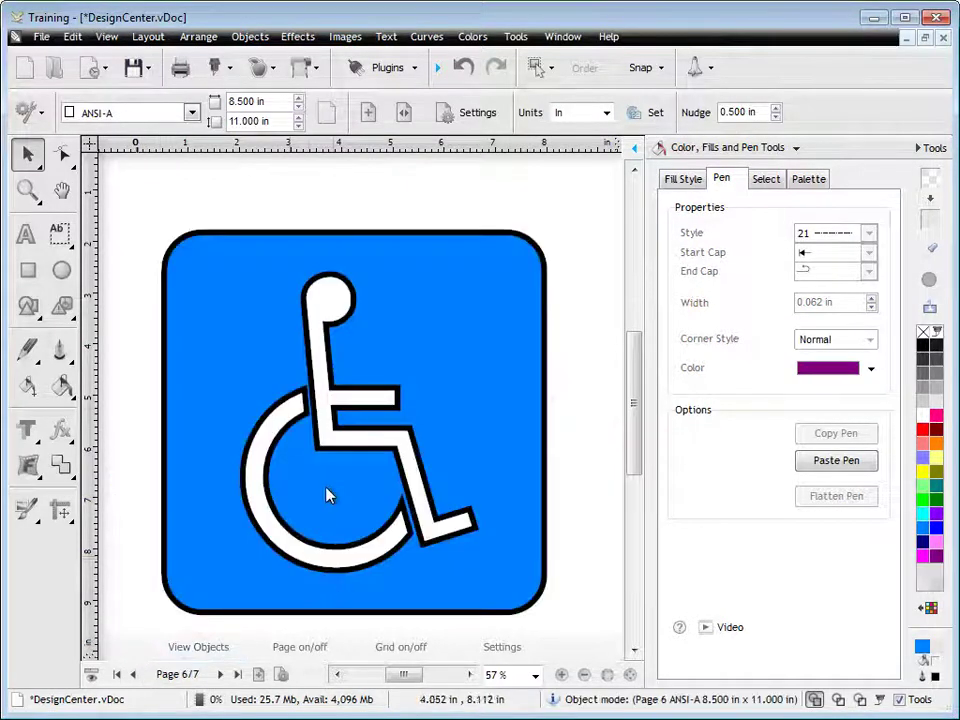
left_click(830, 699)
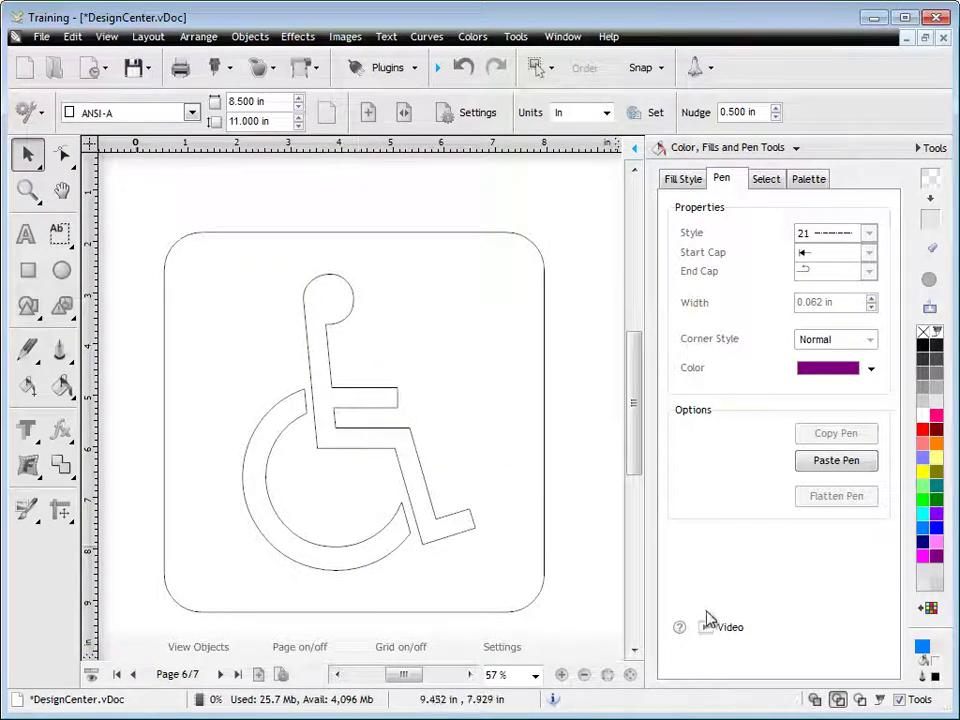
left_click(814, 699)
left_click(452, 456)
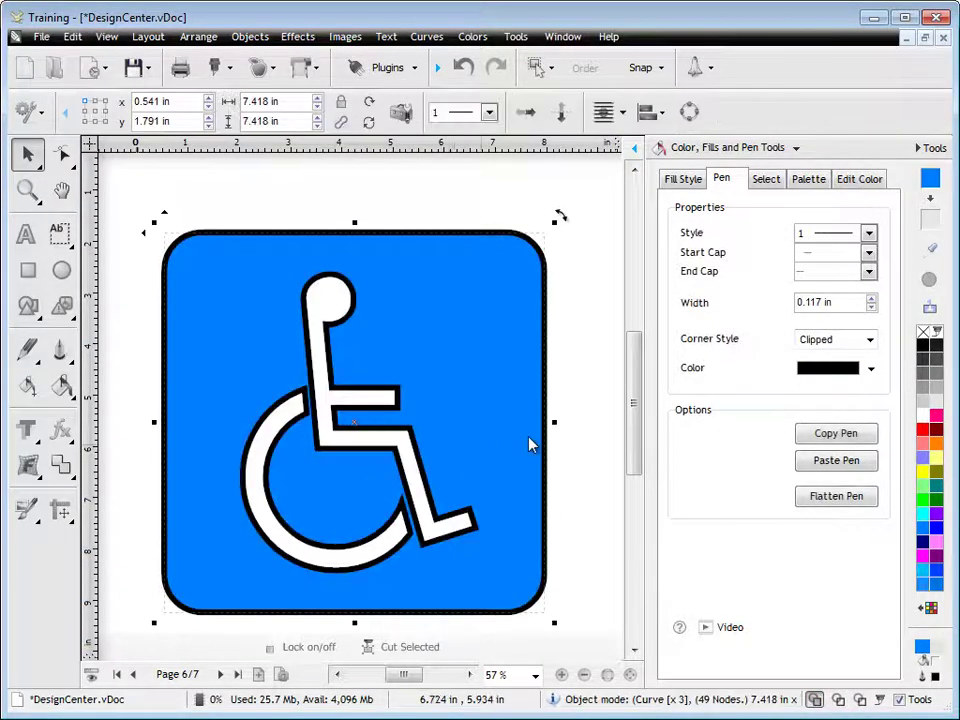
left_click(847, 497)
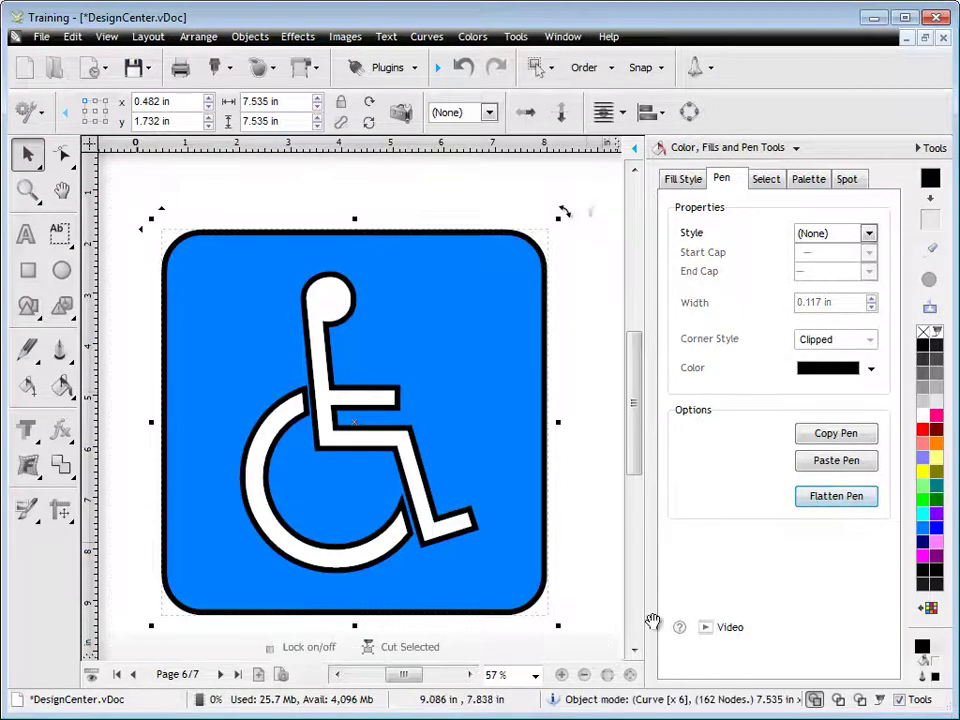
- Show the page in wireframe and move the flattened sign outline to x 1.178 in, y 1.147 in
left_click(839, 701)
left_click(521, 193)
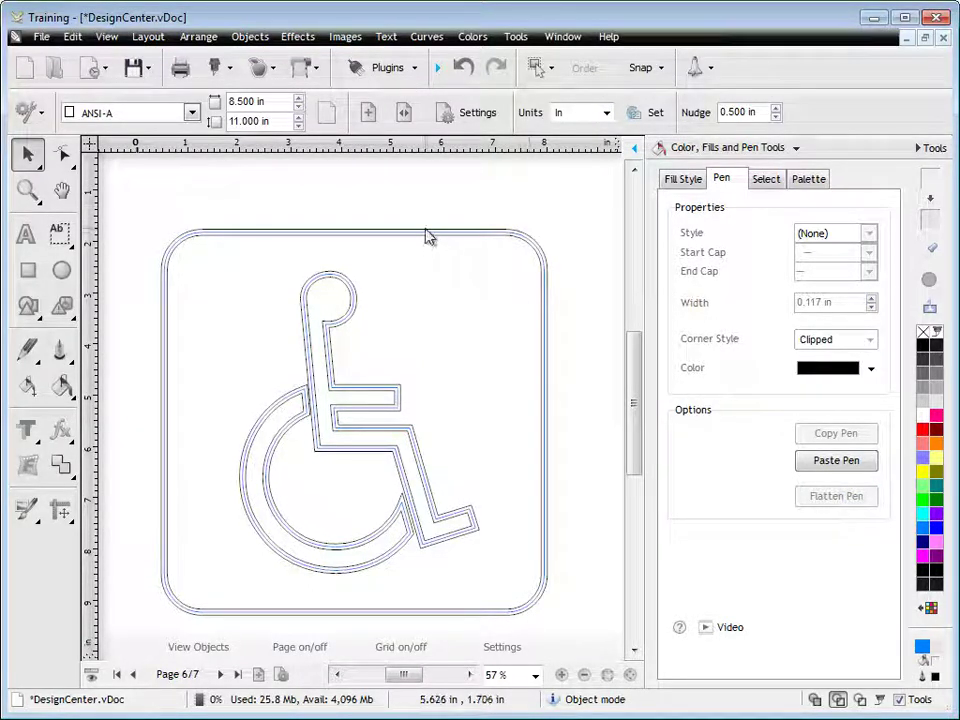
left_click(379, 411)
left_click_drag(356, 420, 390, 391)
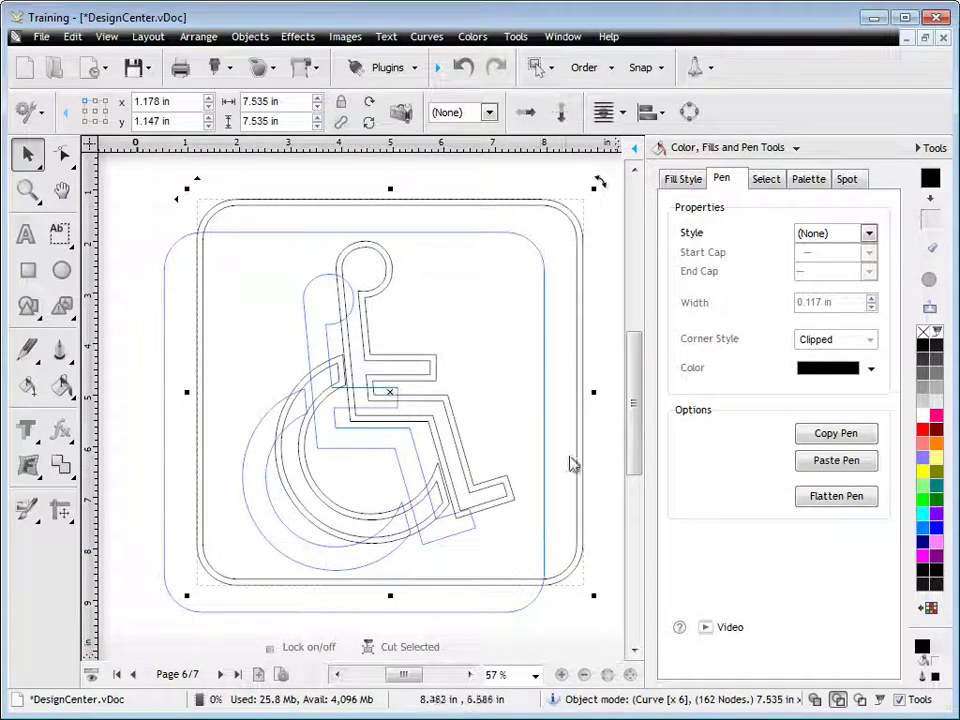
left_click(228, 68)
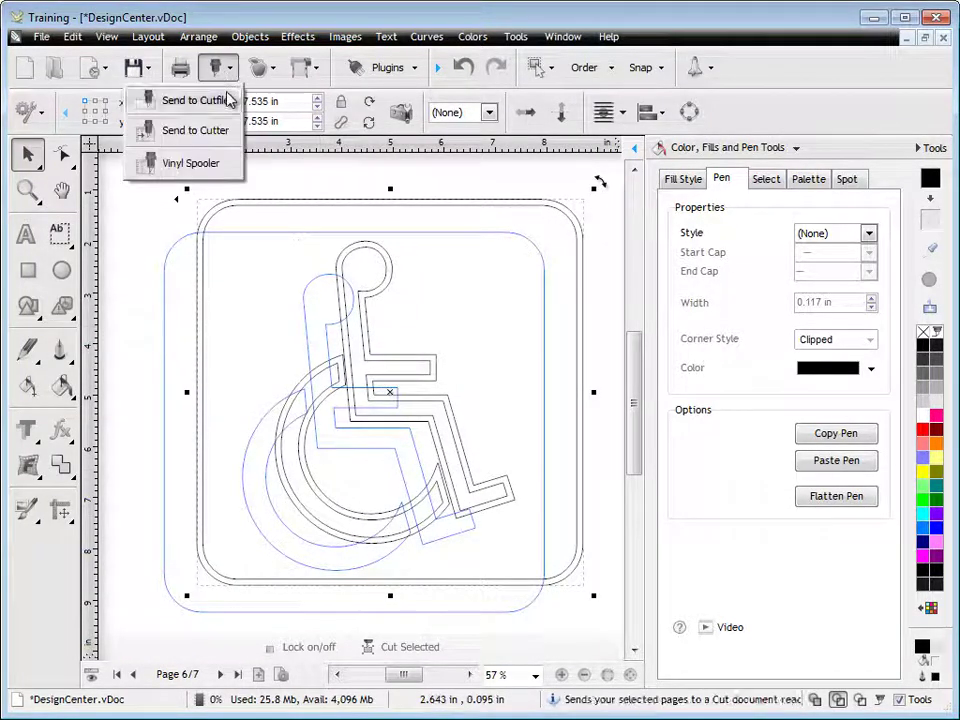
left_click(204, 130)
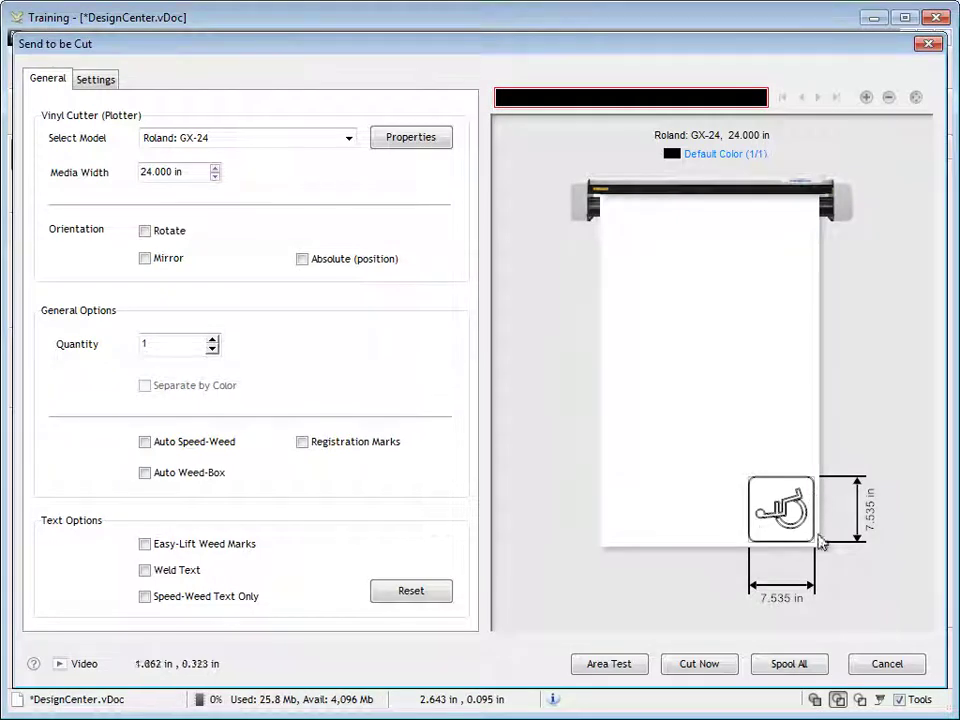
left_click(868, 100)
left_click(868, 100)
left_click_drag(932, 471, 861, 369)
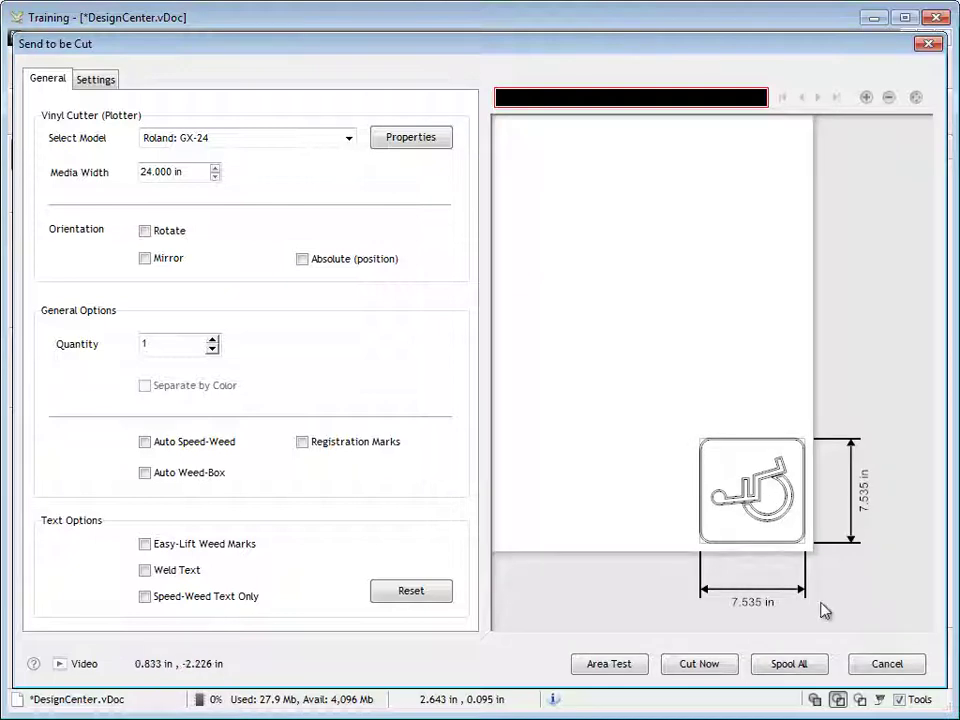
left_click(890, 663)
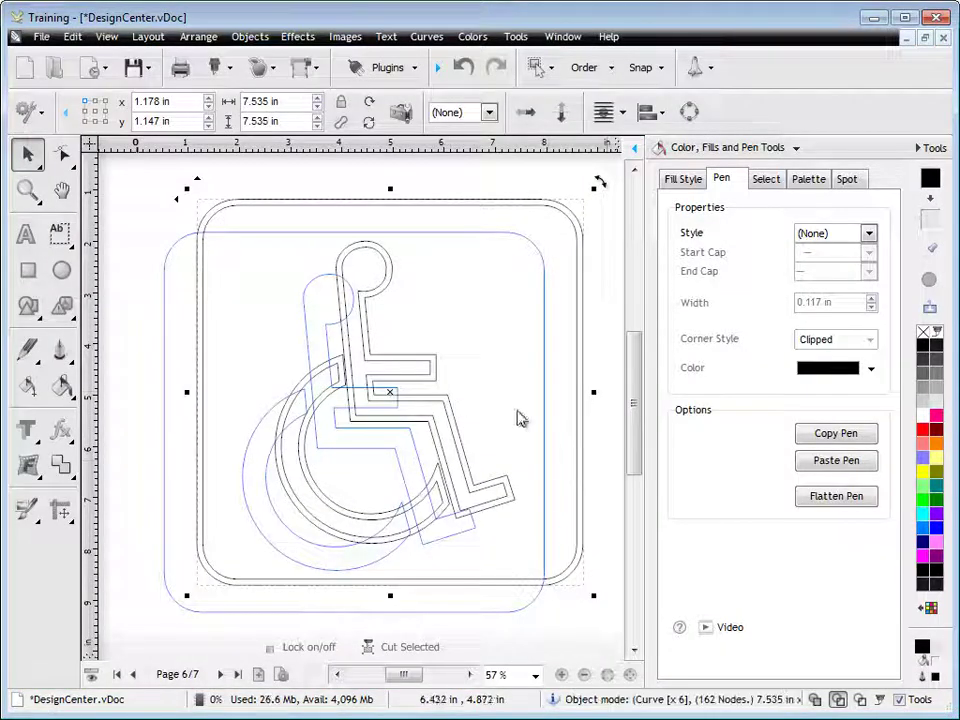